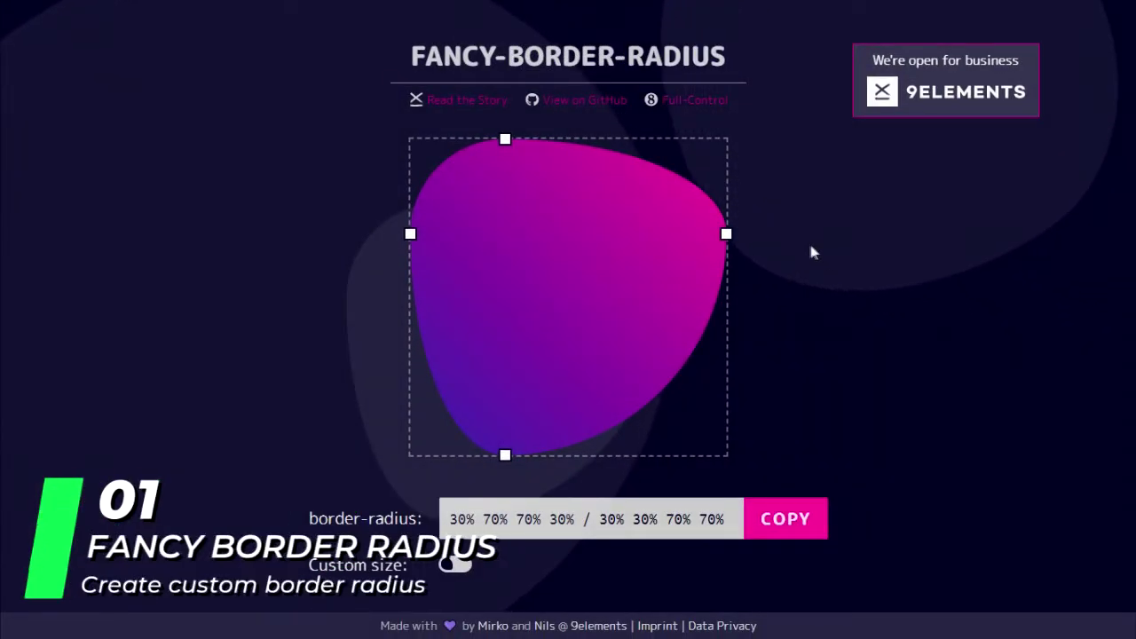
- Reshape the blob to 72% 28% 47% 53% / 62% 60% 40% 38%, then switch to 8 Point Full Control
drag(727, 56, 479, 56)
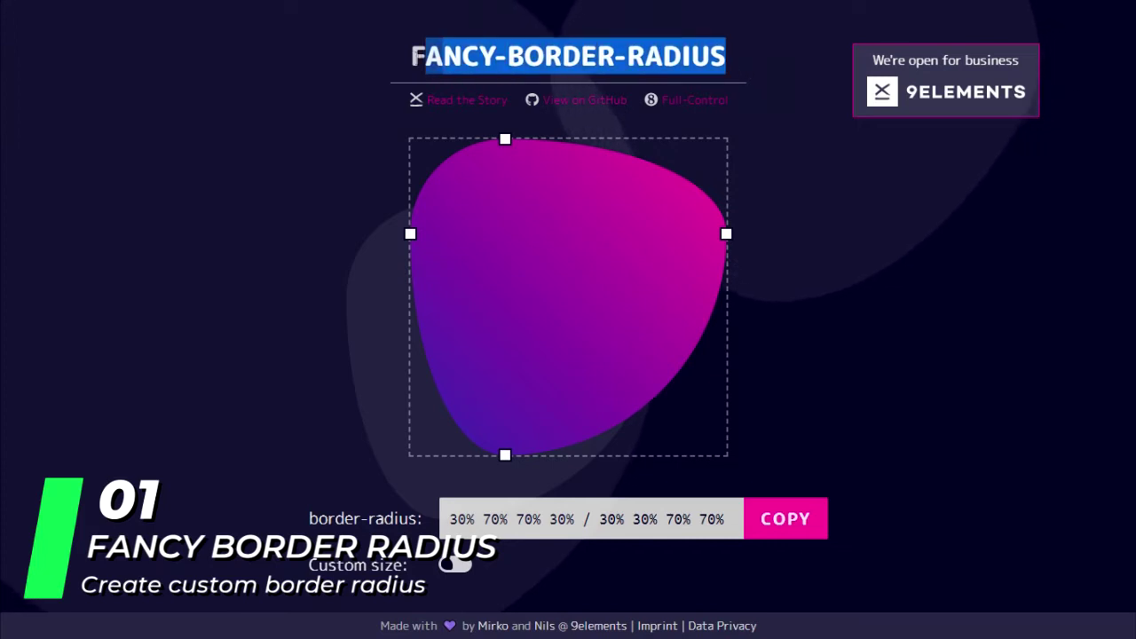
click(377, 64)
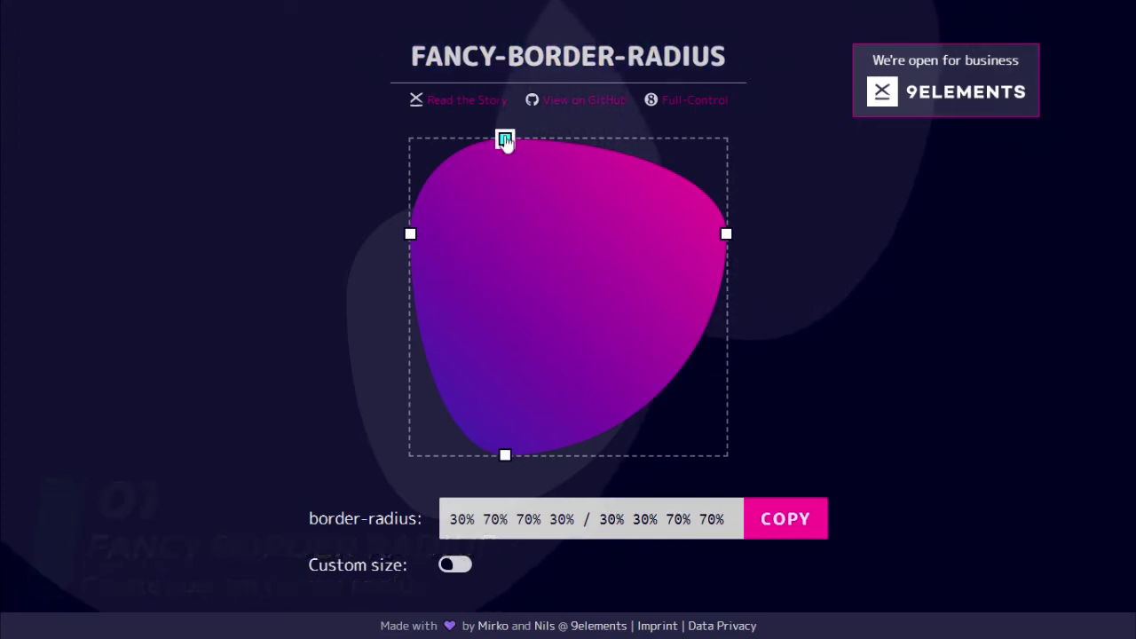
drag(545, 140, 623, 138)
drag(733, 236, 726, 329)
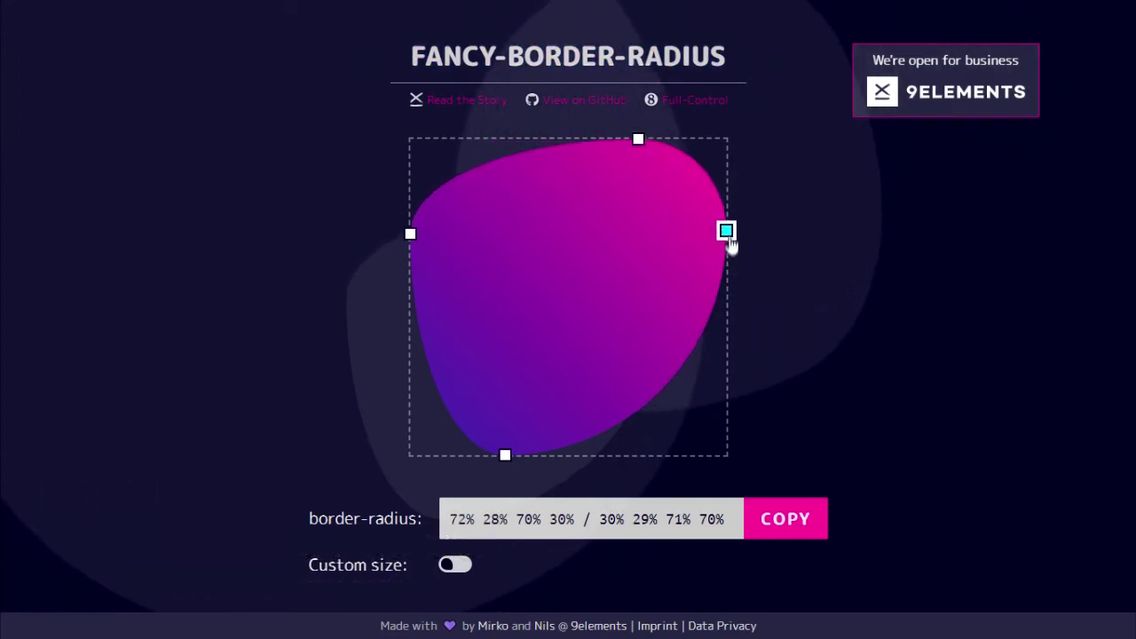
drag(504, 456, 578, 455)
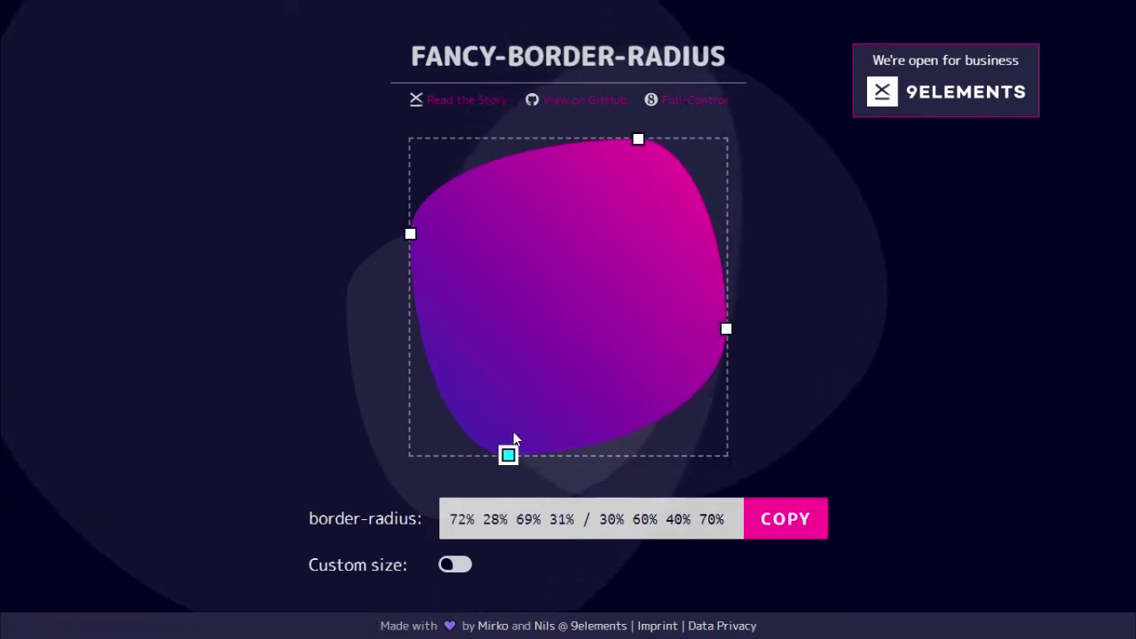
drag(410, 234, 410, 335)
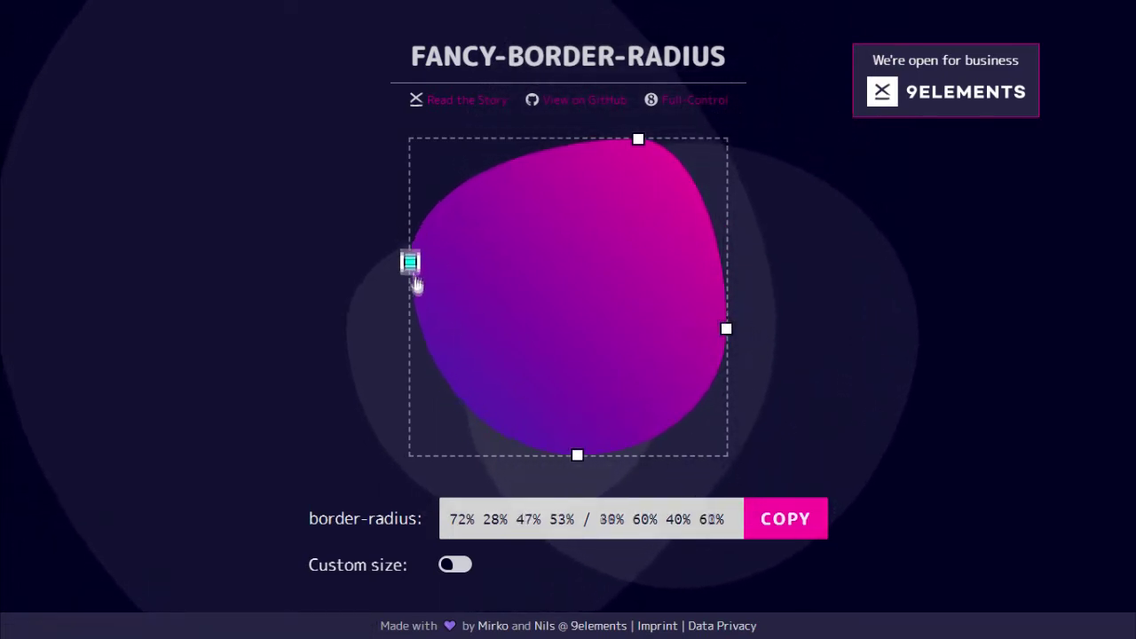
click(684, 101)
- Reshape the eight-point gradient box to 90% 90% 81% 28% / 31% 51% 35% 41%, then return to the simple version
drag(694, 140, 561, 140)
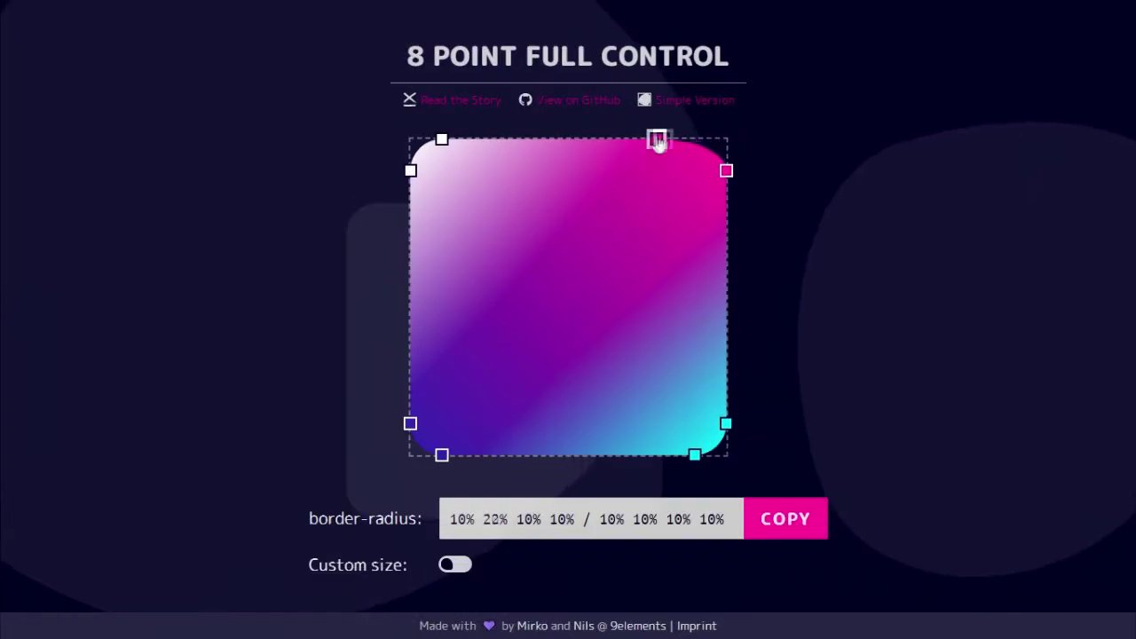
drag(726, 171, 726, 300)
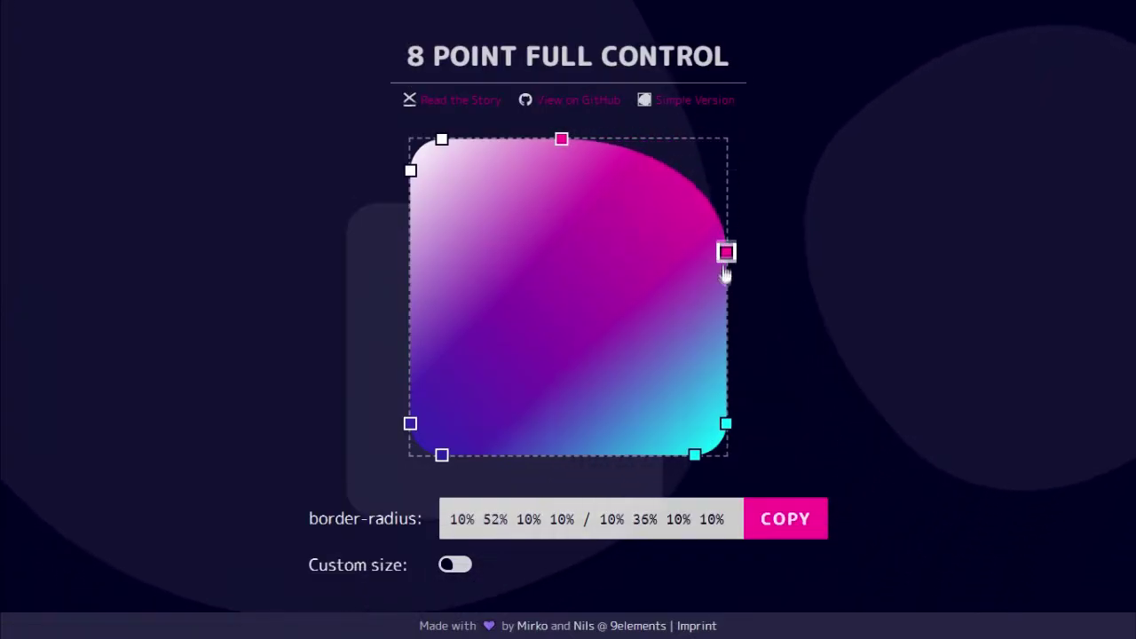
drag(726, 423, 726, 344)
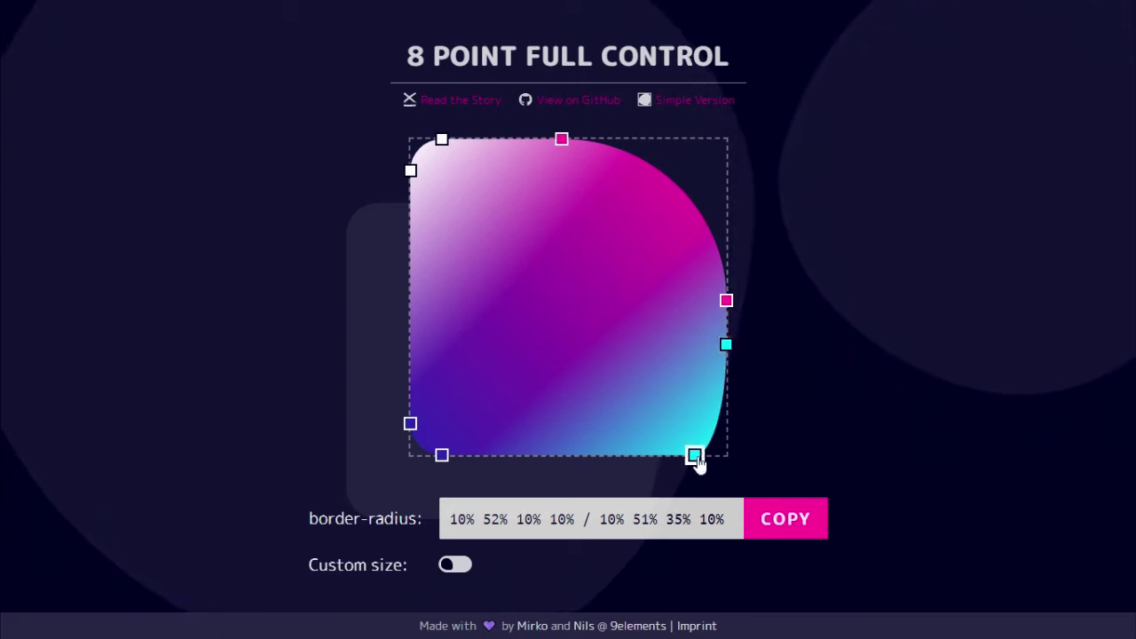
drag(695, 455, 587, 454)
drag(410, 423, 409, 325)
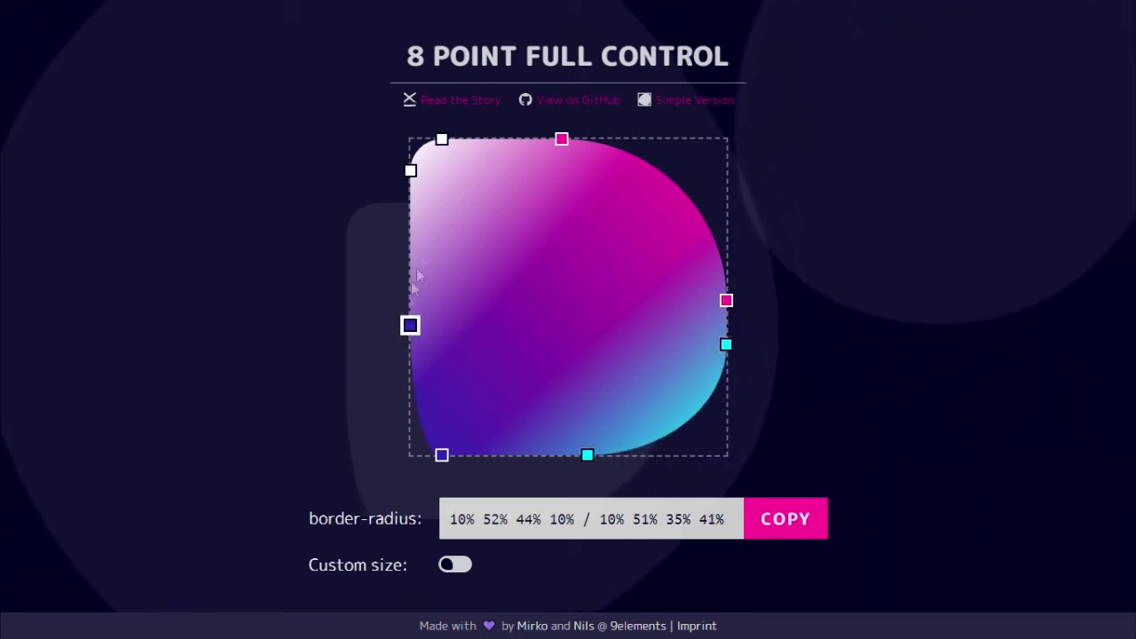
drag(410, 171, 410, 235)
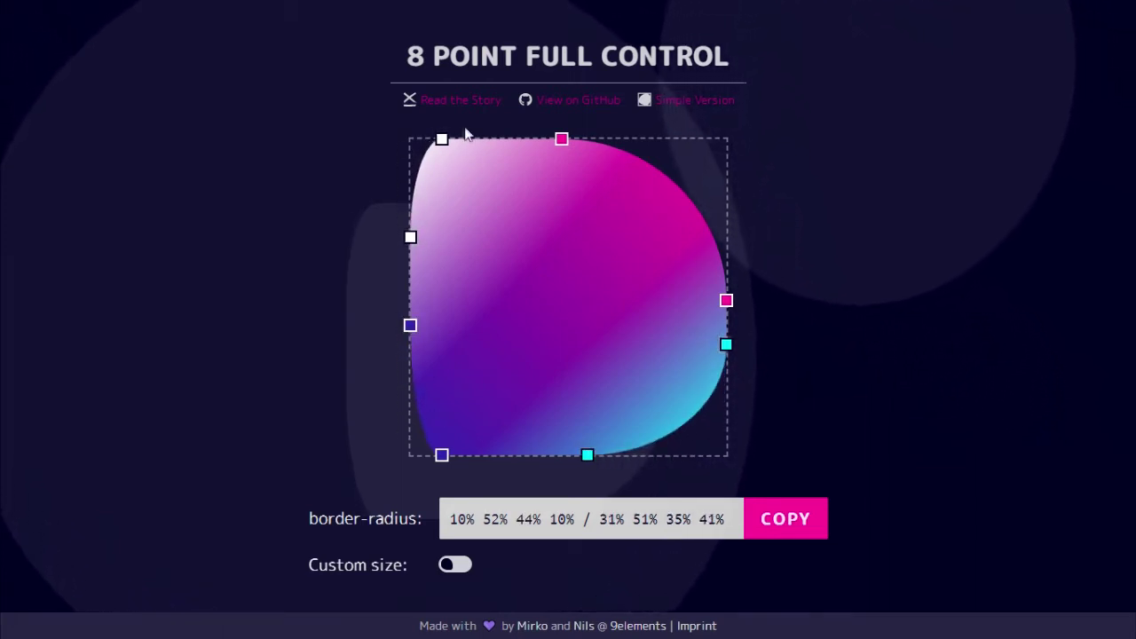
drag(442, 139, 557, 139)
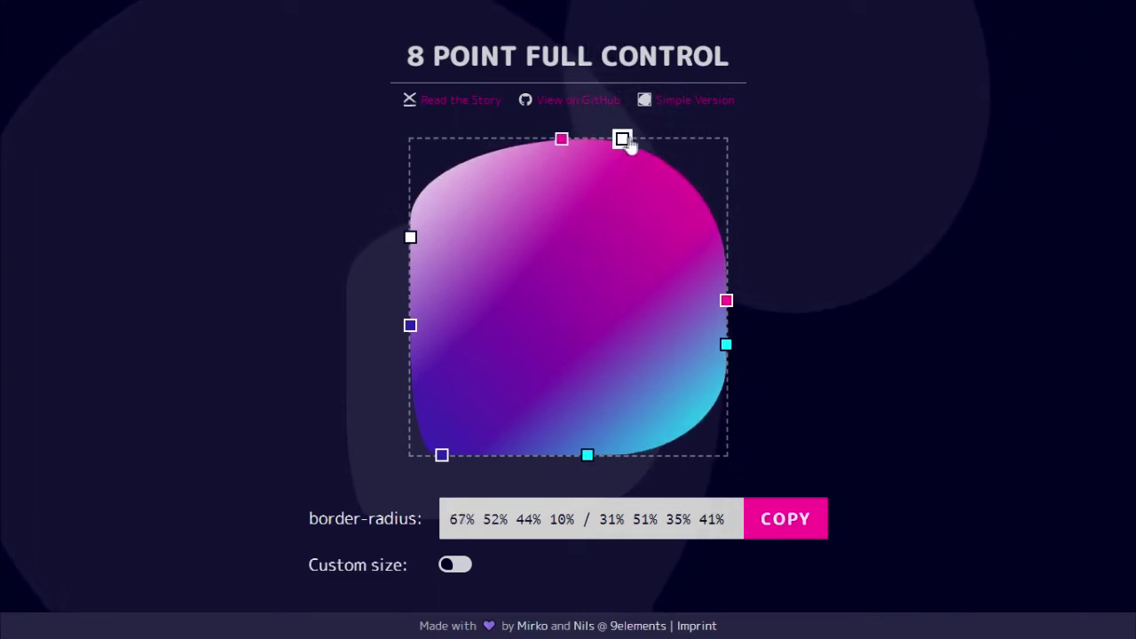
drag(556, 139, 694, 139)
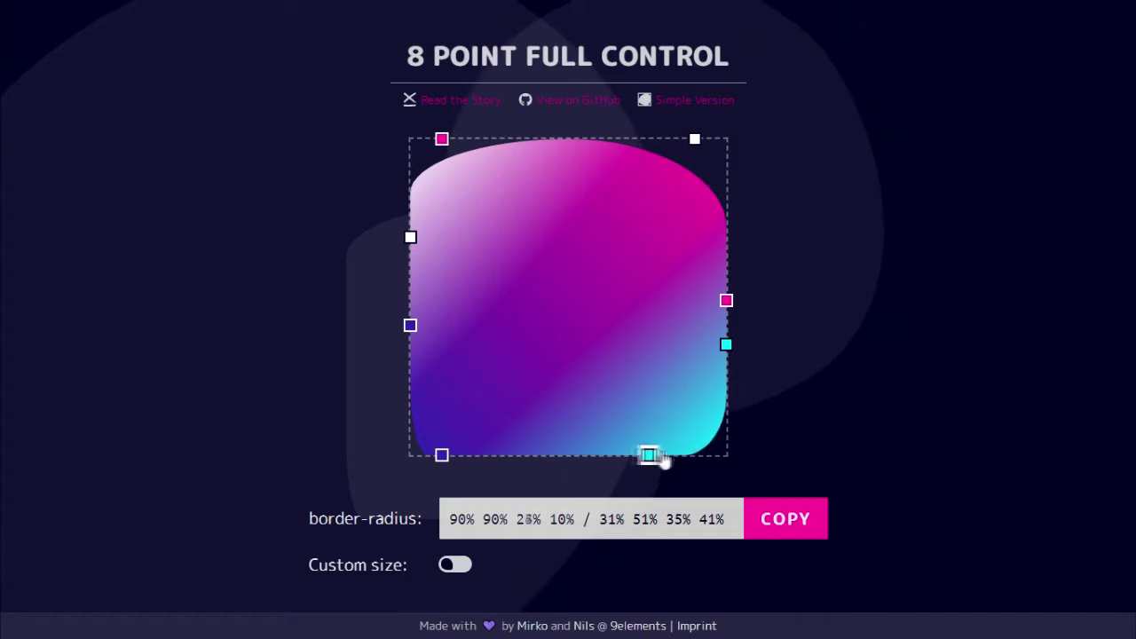
mouse_move(686, 456)
mouse_down()
mouse_move(470, 455)
mouse_move(487, 455)
mouse_up()
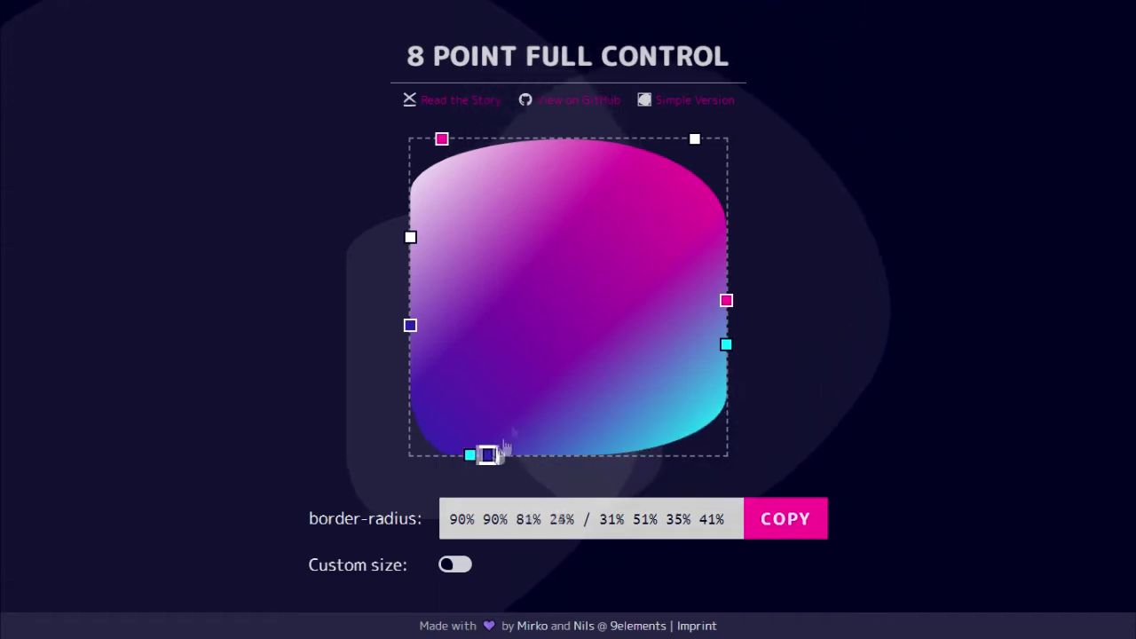
click(707, 106)
- Reshape the blob to 44% 56% 8% 92% / 90% 100% 0% 10% and copy that border-radius value
drag(726, 233, 726, 411)
drag(505, 139, 549, 139)
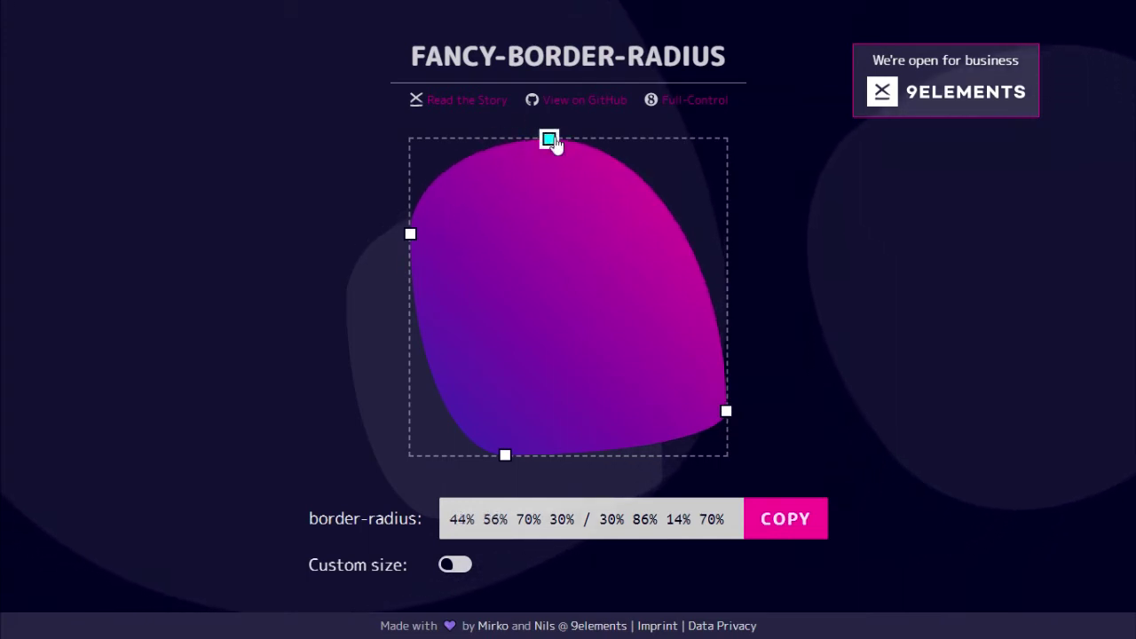
drag(414, 238, 410, 426)
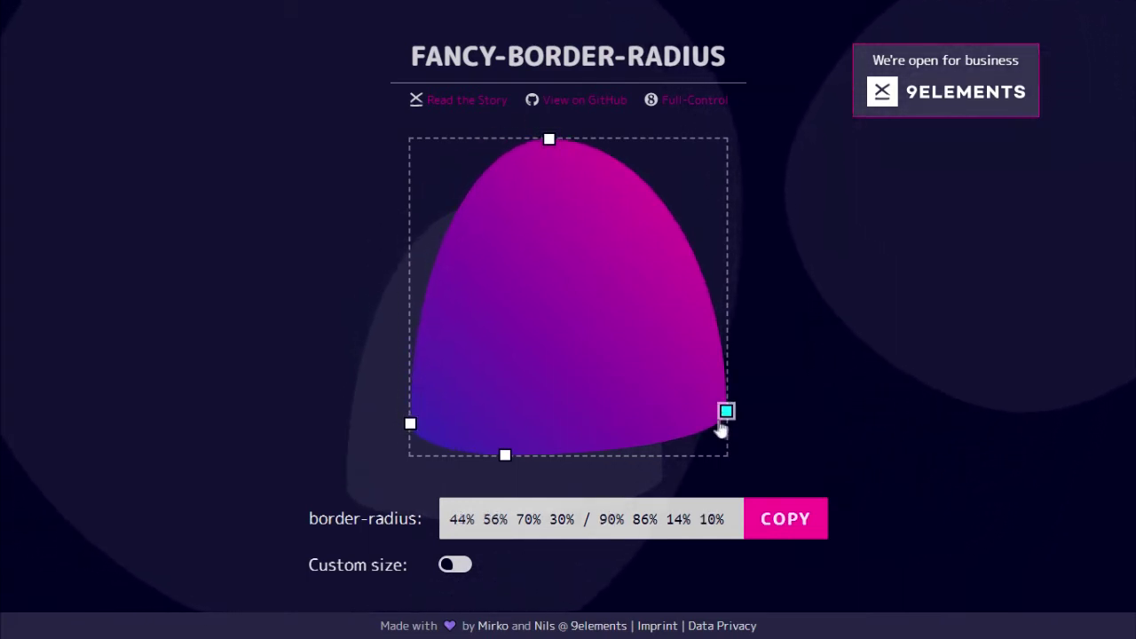
drag(725, 411, 730, 470)
drag(505, 454, 701, 455)
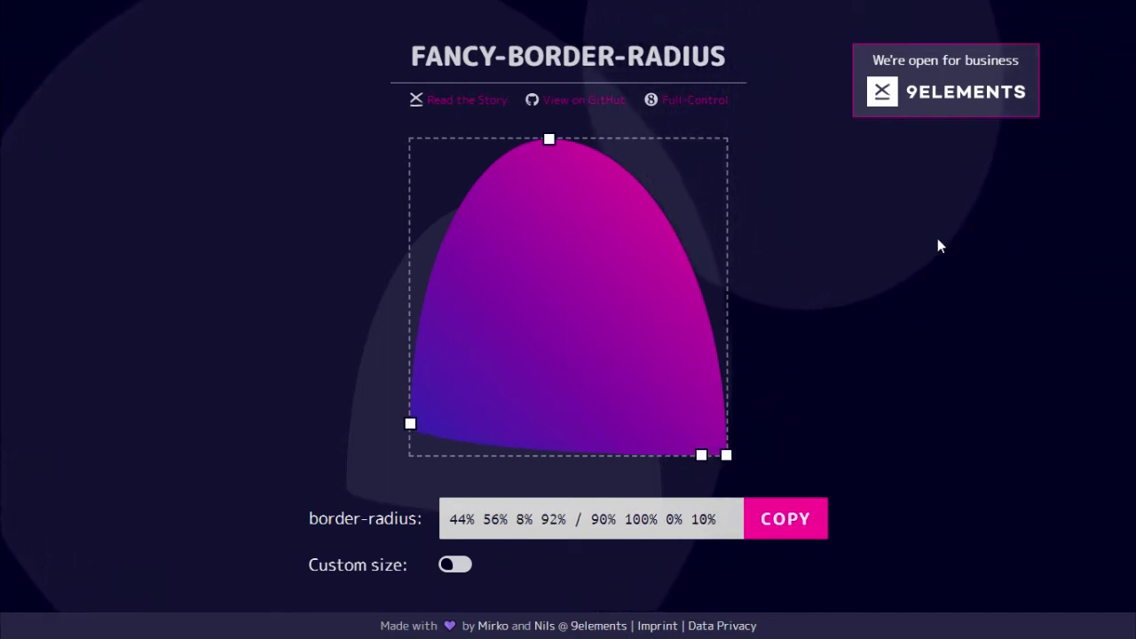
click(785, 521)
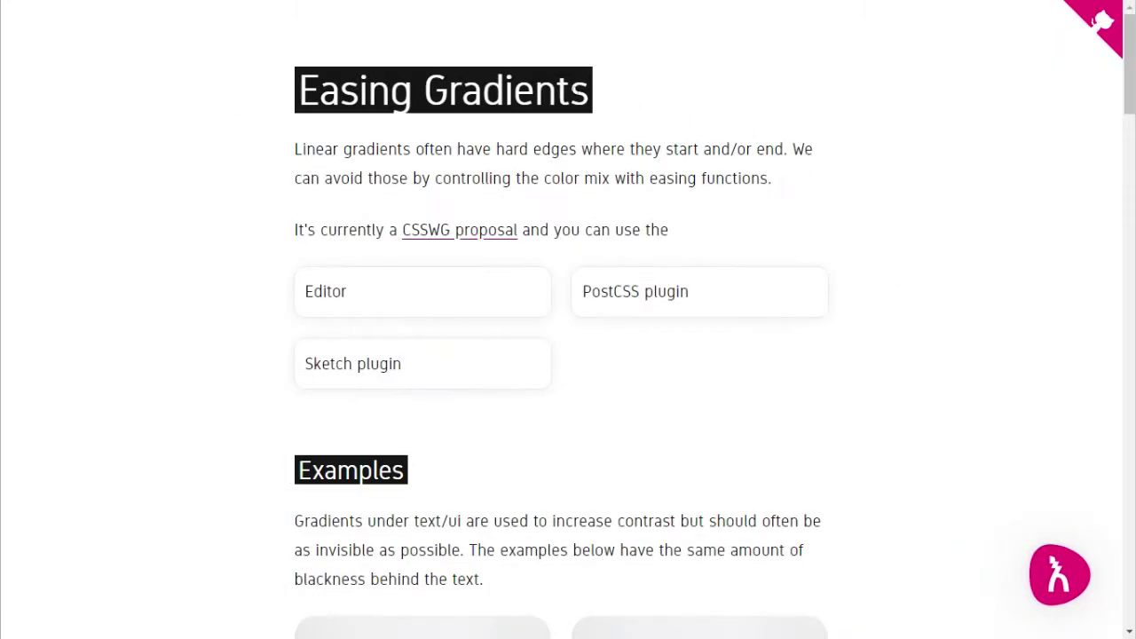
- Scroll Easing Gradients to the editor showing the cubic-bezier, lrgb magenta-to-blue preview
scroll(935, 284, down, 8)
scroll(935, 284, down, 5)
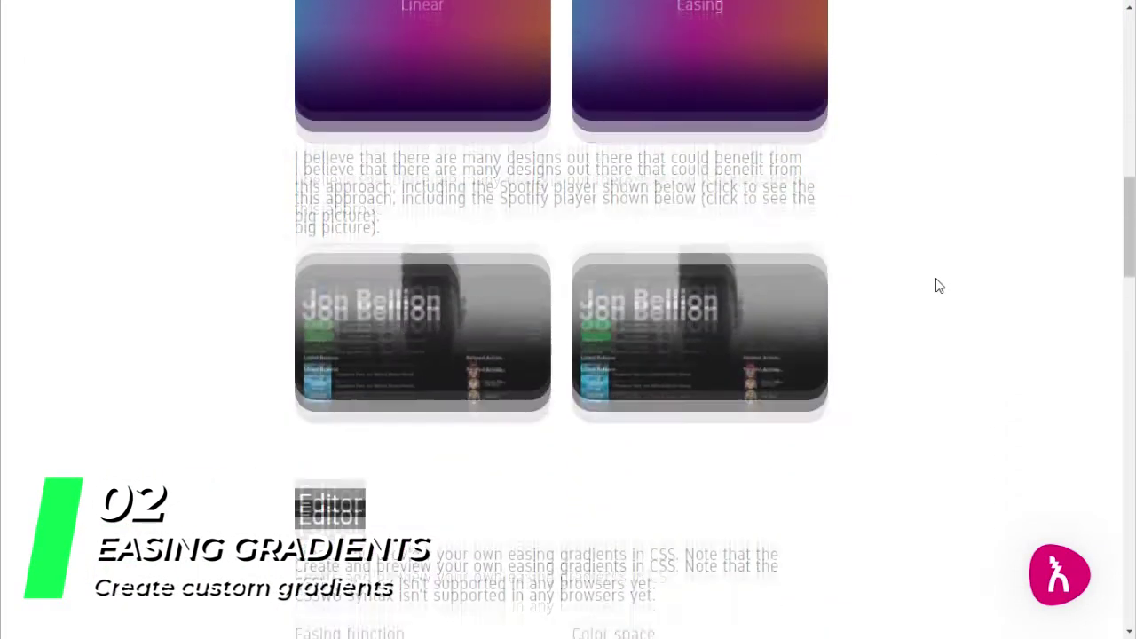
scroll(647, 216, down, 7)
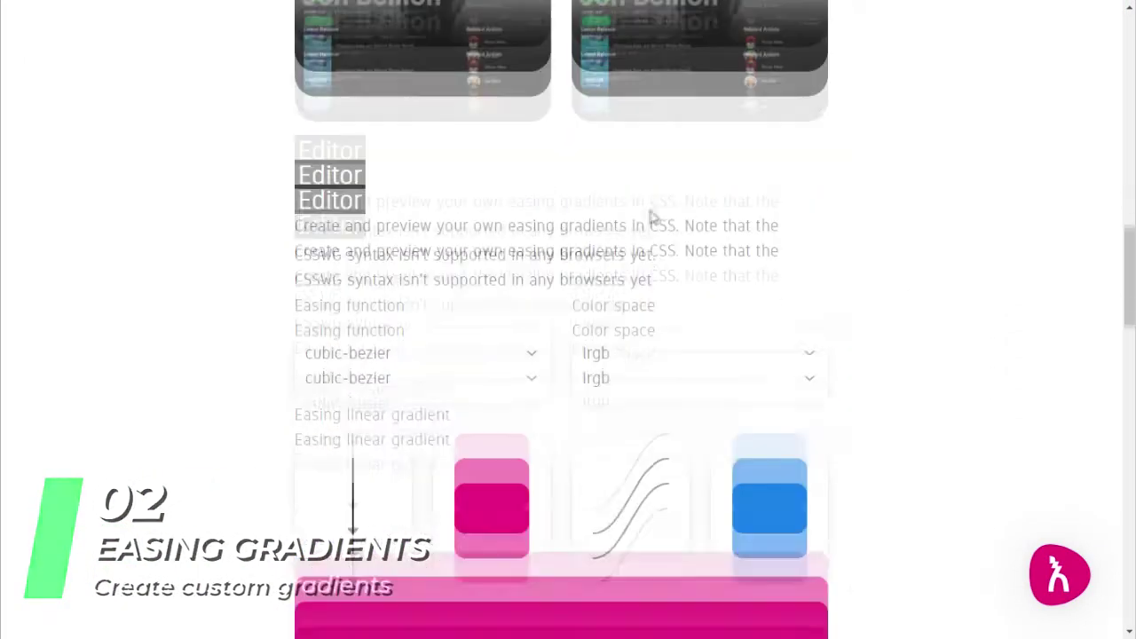
scroll(943, 261, up, 2)
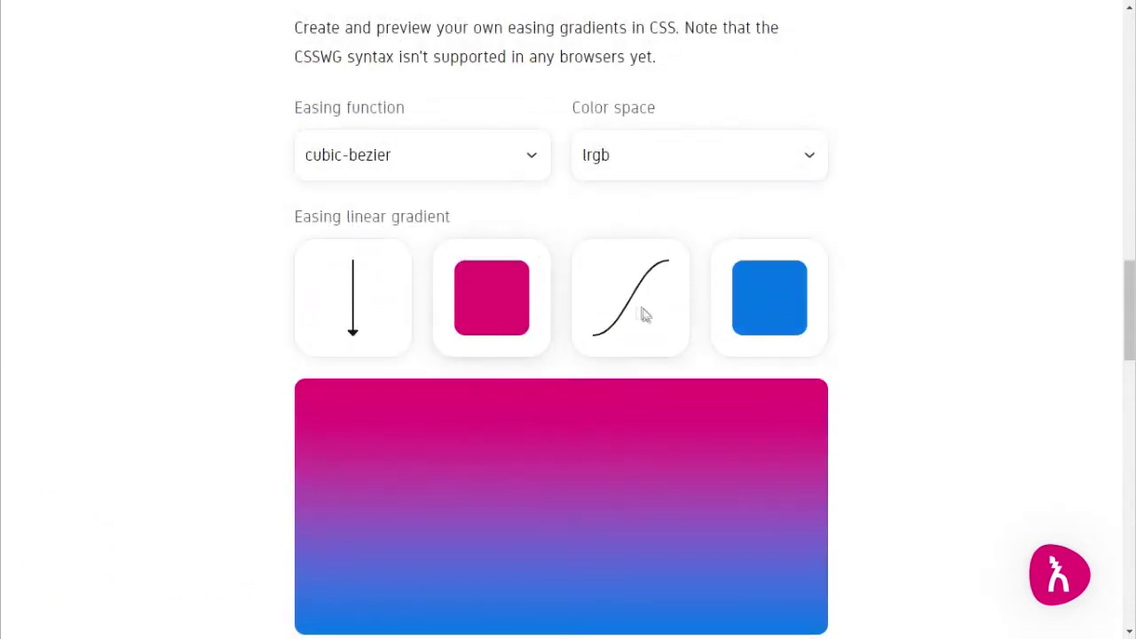
- Reshape the gradient's cubic-bezier easing curve by moving its two control points
click(652, 315)
scroll(892, 307, down, 3)
drag(446, 148, 352, 175)
drag(399, 382, 340, 388)
drag(308, 298, 524, 276)
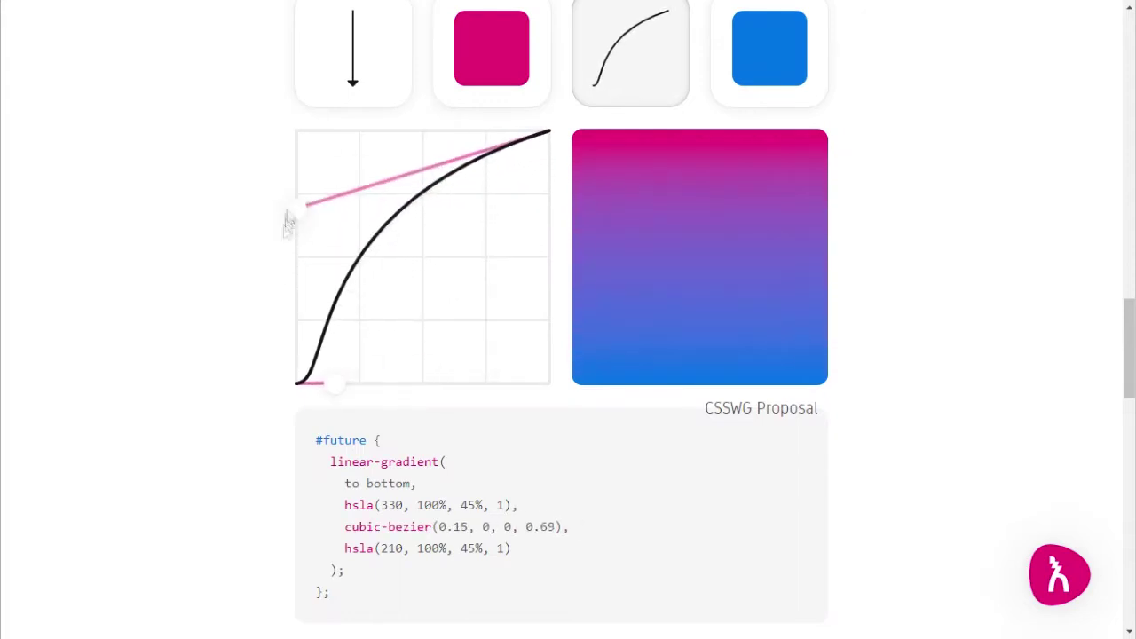
- Change the first stop from pink to light cyan and tilt the gradient direction slightly clockwise
scroll(515, 222, up, 2)
click(492, 216)
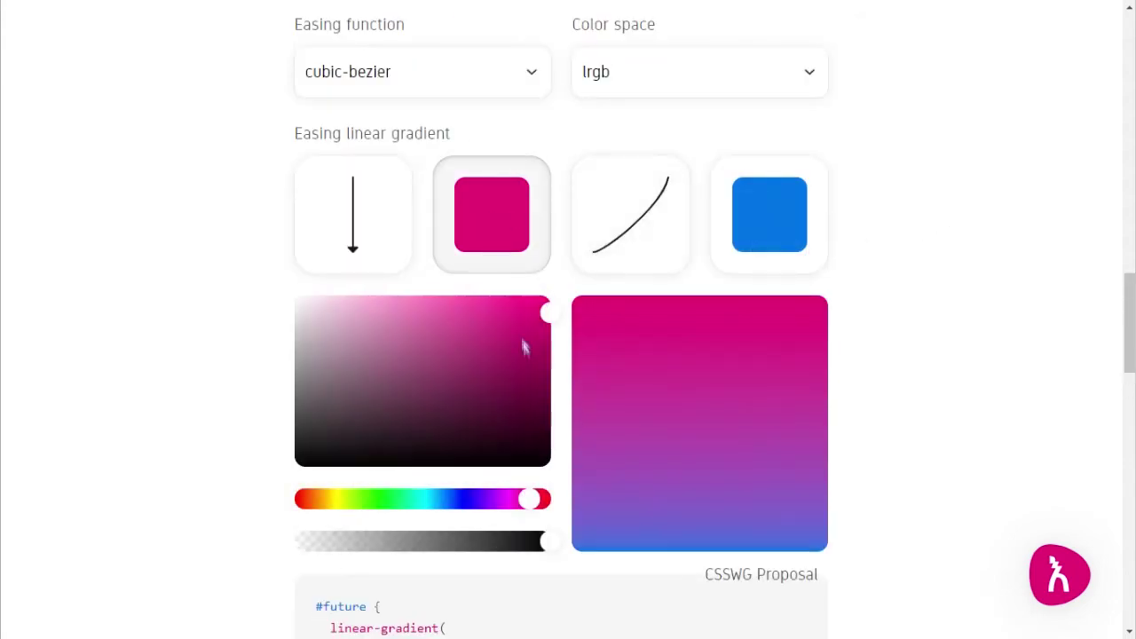
drag(536, 321, 462, 302)
drag(529, 498, 437, 494)
click(353, 213)
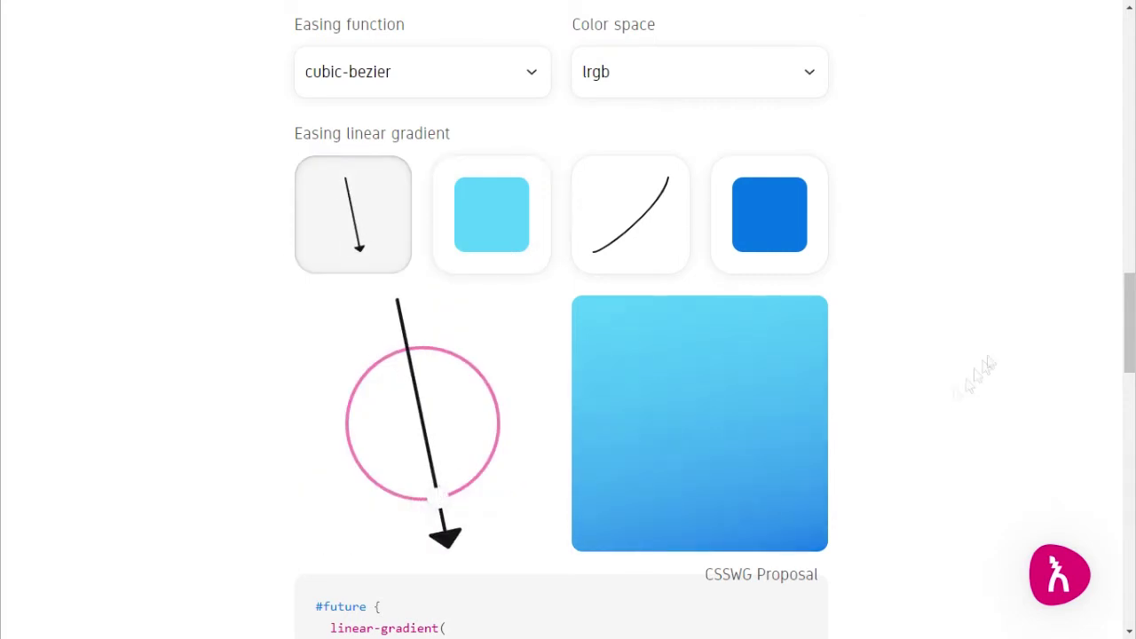
scroll(761, 292, down, 2)
- Scroll to and select the .forNow fallback CSS listing the 168deg gradient's hsl stops
scroll(510, 293, down, 3)
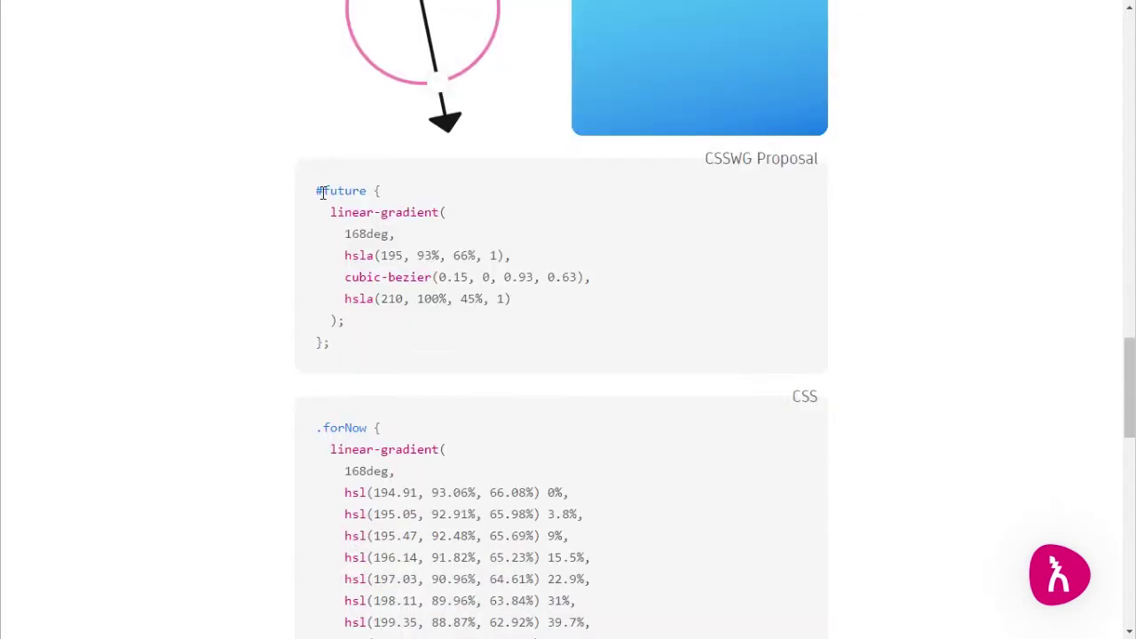
scroll(421, 278, down, 3)
click(322, 182)
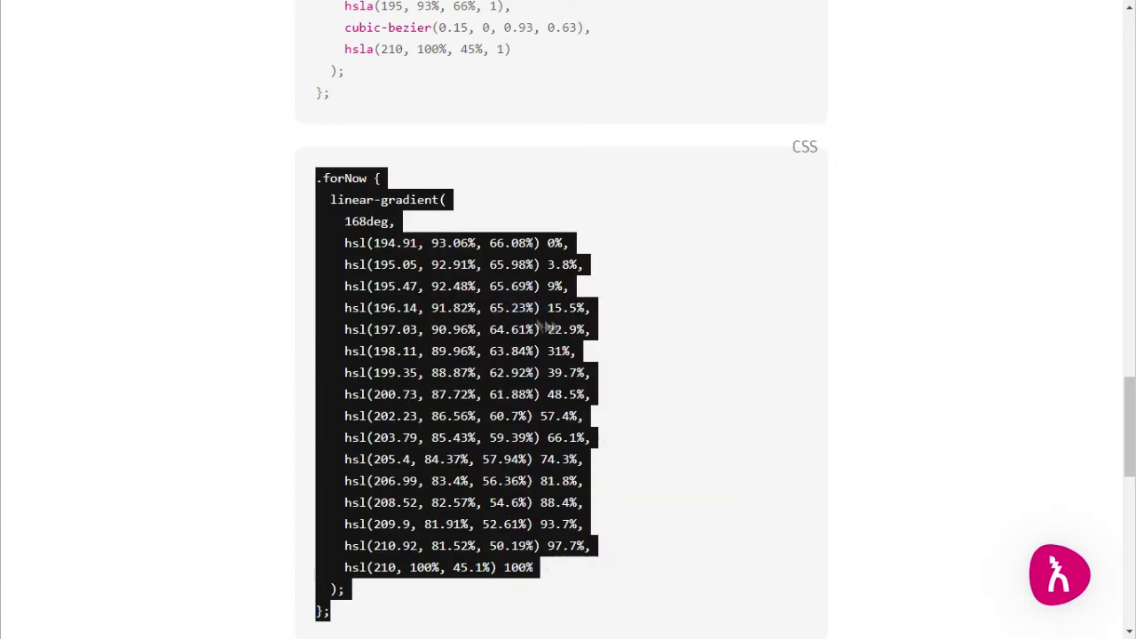
scroll(589, 275, down, 2)
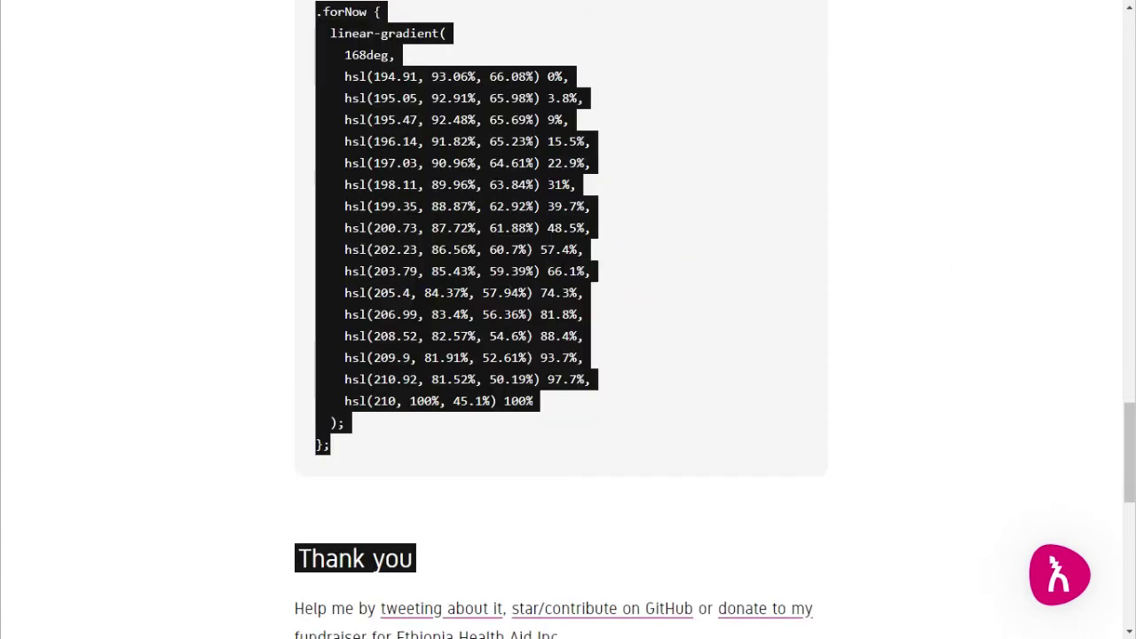
click(486, 243)
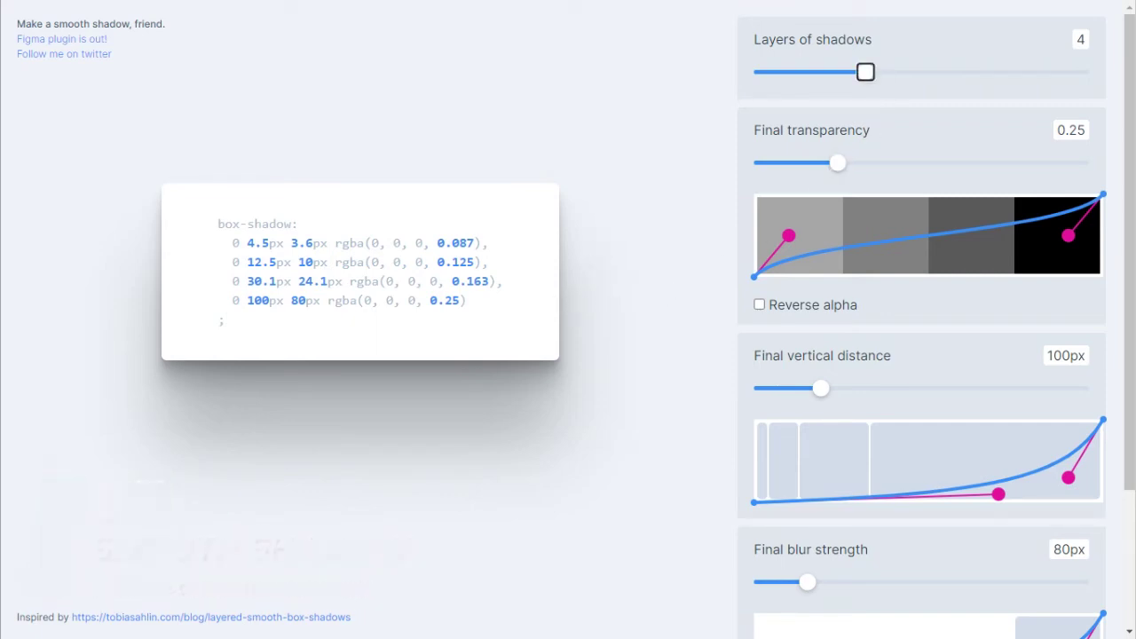
- Experiment with shadow layer counts, raising them to 7 and stepping back down
drag(866, 71, 903, 72)
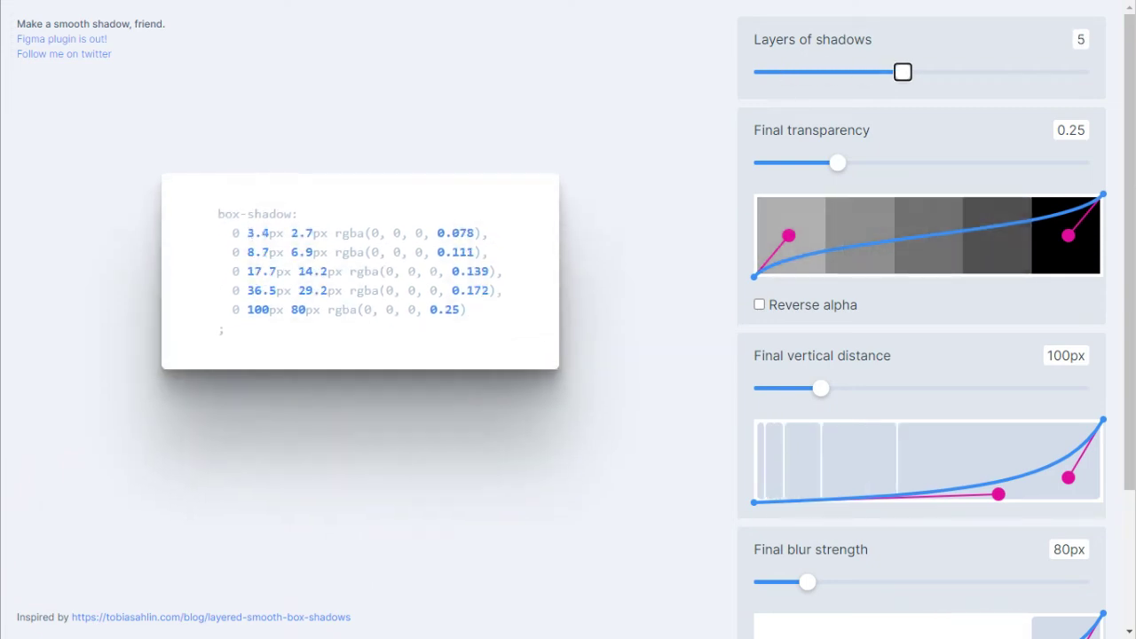
drag(902, 71, 977, 72)
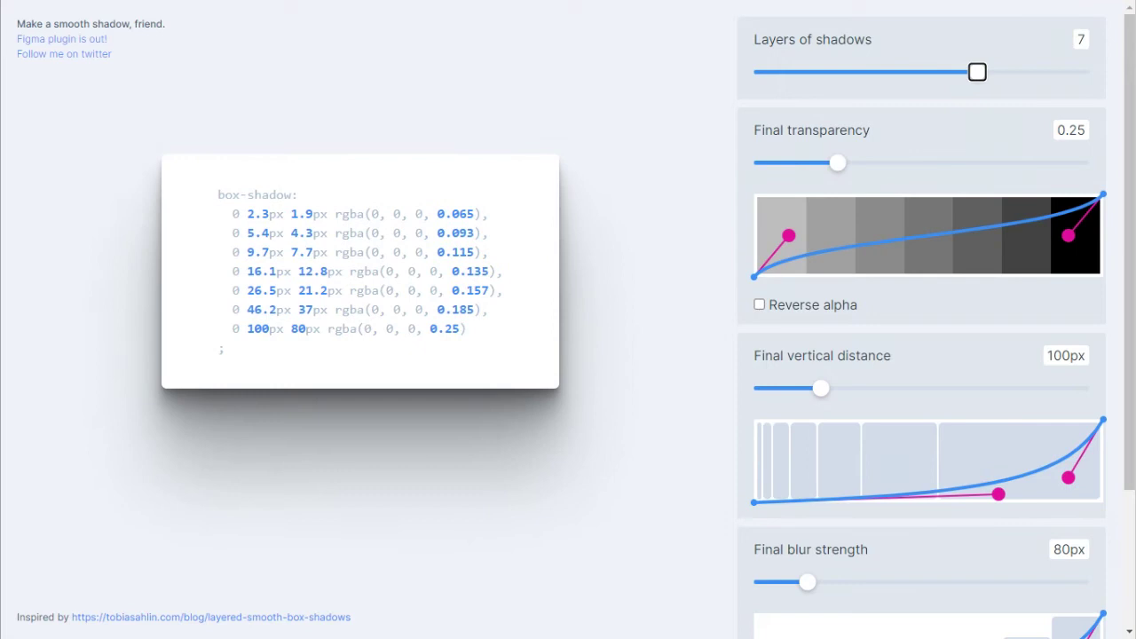
key(Left)
key(Left)
key(Left)
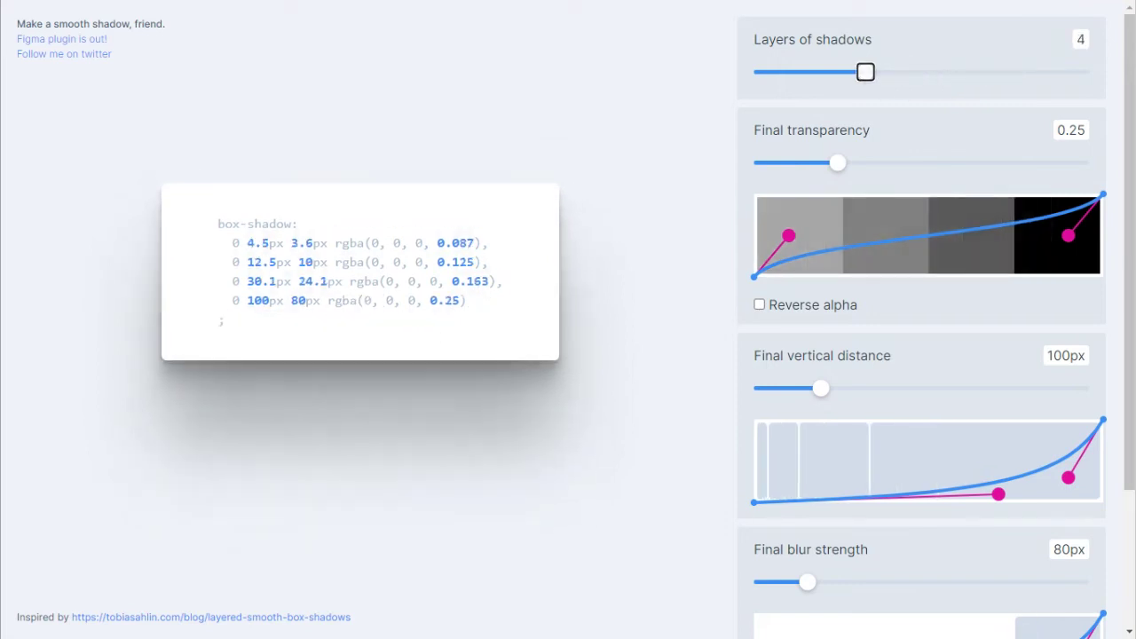
key(Left)
key(Right)
key(Right)
key(Right)
key(Right)
key(Right)
key(Right)
key(Left)
key(Left)
key(Left)
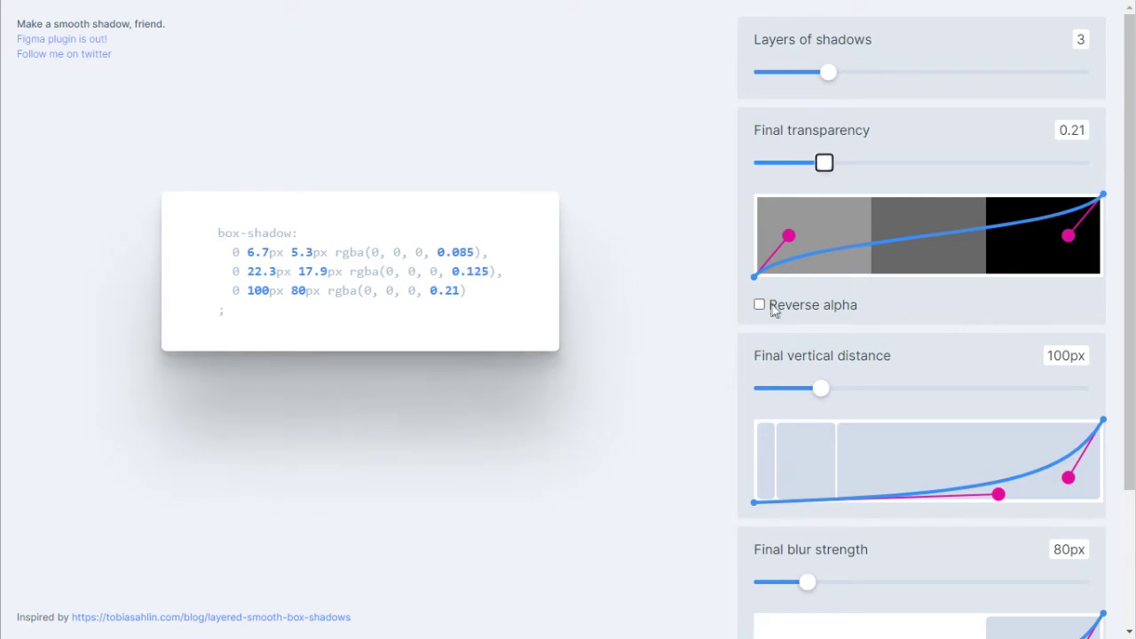
- Leave Reverse alpha off and reshape the transparency easing curve
click(774, 307)
click(774, 308)
double_click(774, 308)
drag(789, 235, 783, 261)
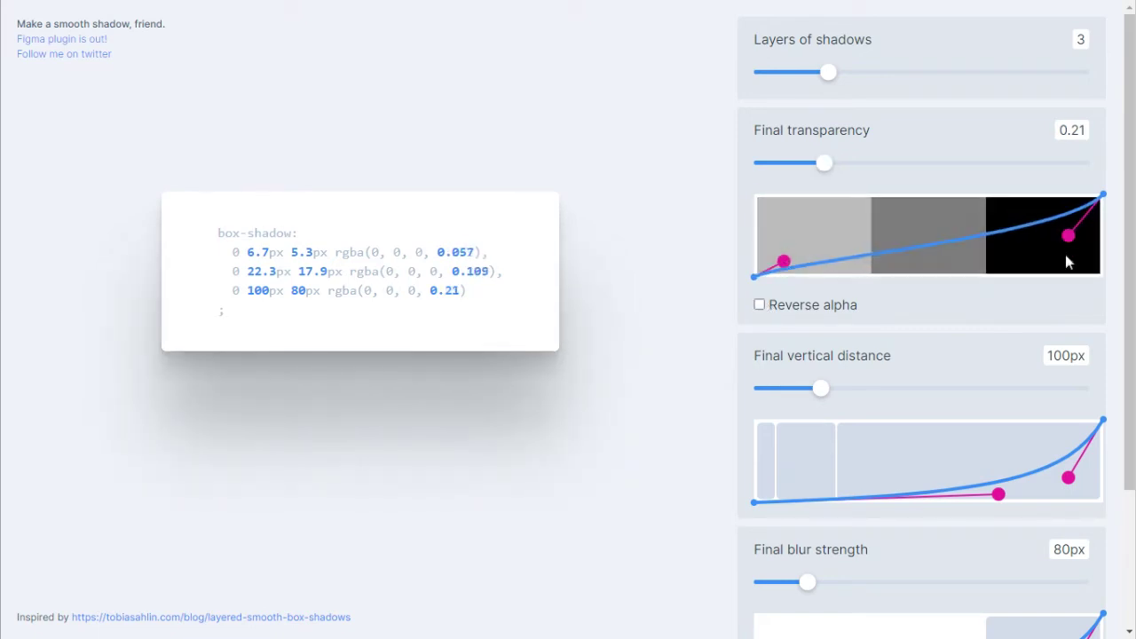
drag(1068, 235, 1093, 262)
- Set vertical distance to 29px and blur to 50px, bending their easing curves
drag(832, 391, 770, 388)
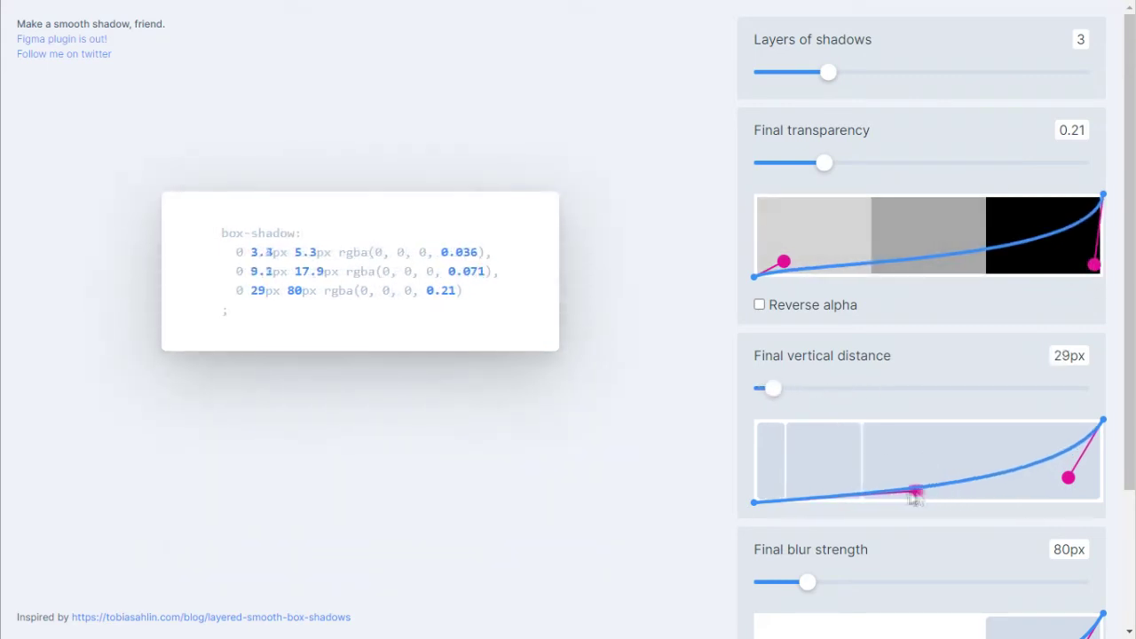
mouse_move(1013, 503)
mouse_down()
mouse_move(866, 385)
mouse_move(874, 527)
mouse_up()
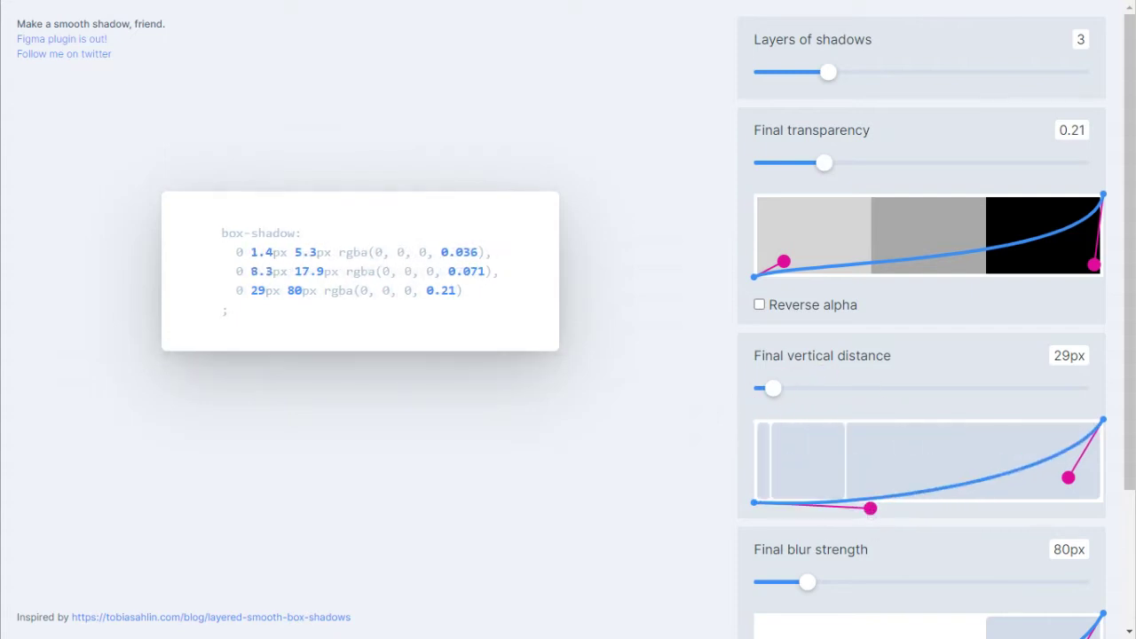
drag(910, 582, 786, 582)
scroll(725, 423, down, 2)
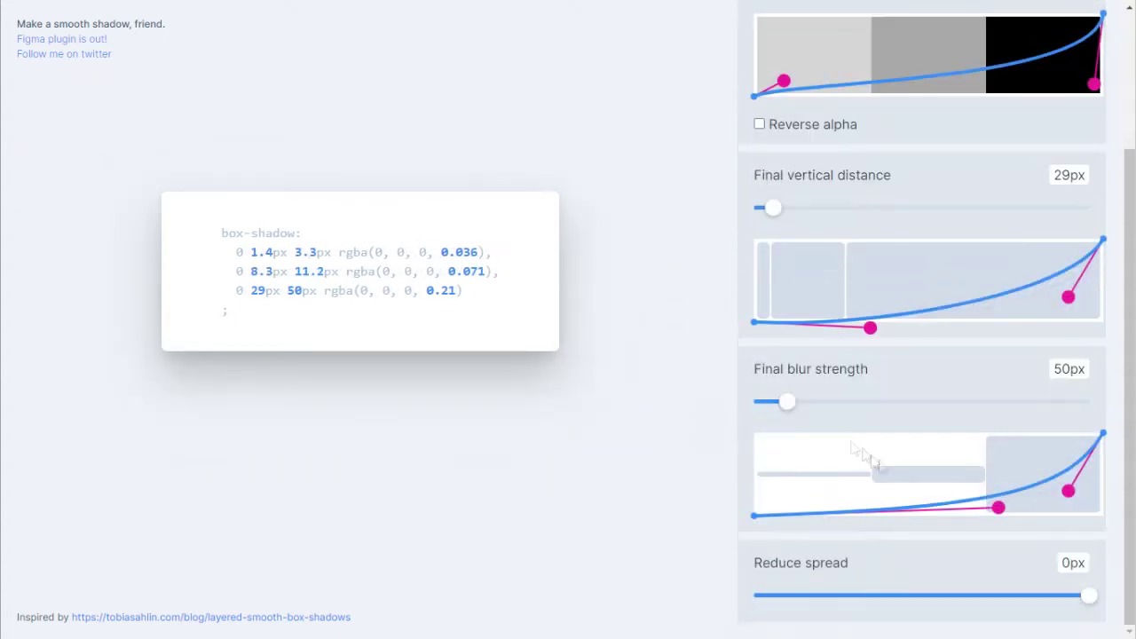
drag(999, 506, 974, 508)
mouse_move(1088, 595)
mouse_down()
mouse_move(1056, 593)
mouse_move(1090, 595)
mouse_up()
drag(1067, 491, 963, 447)
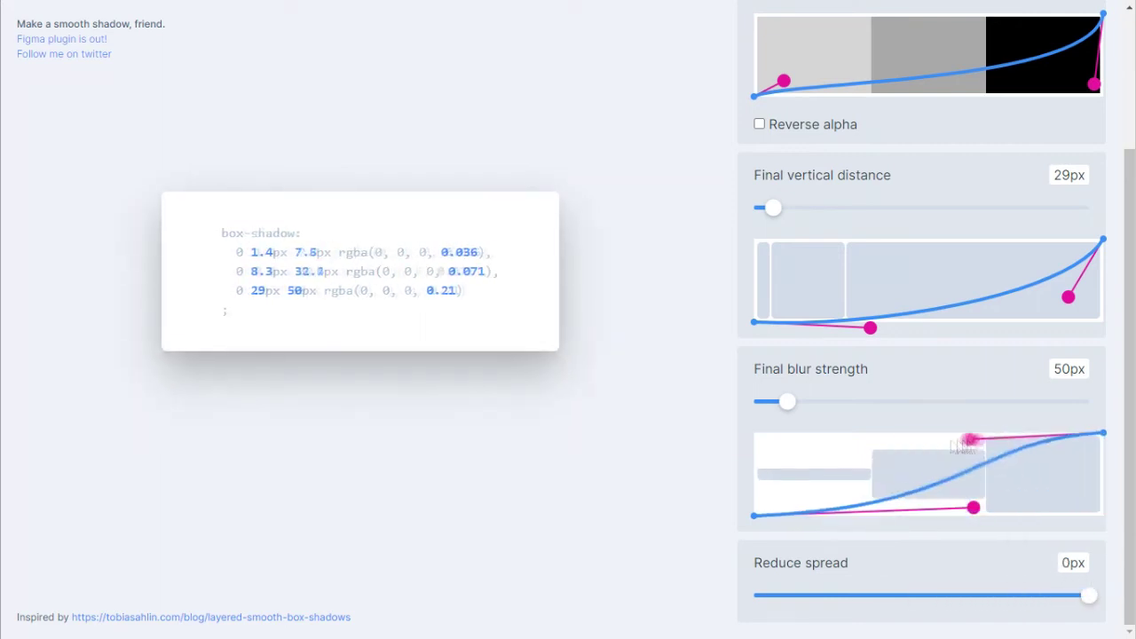
scroll(931, 312, up, 2)
- Settle on 4 layers and 0.38 final transparency, then select the generated box-shadow CSS
drag(827, 69, 866, 71)
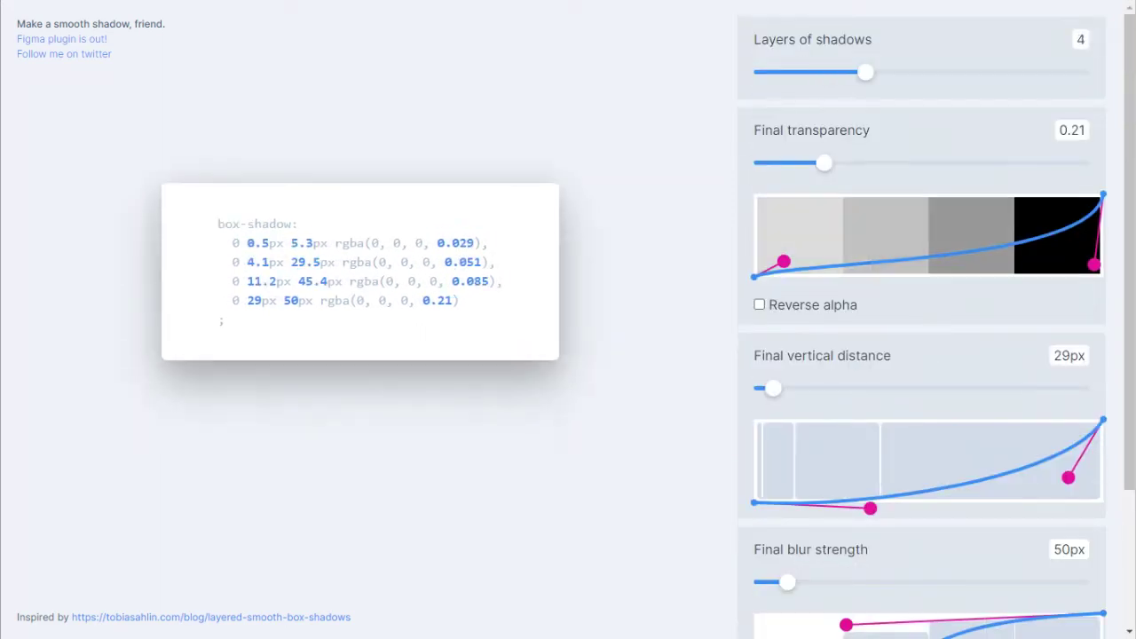
drag(824, 162, 883, 162)
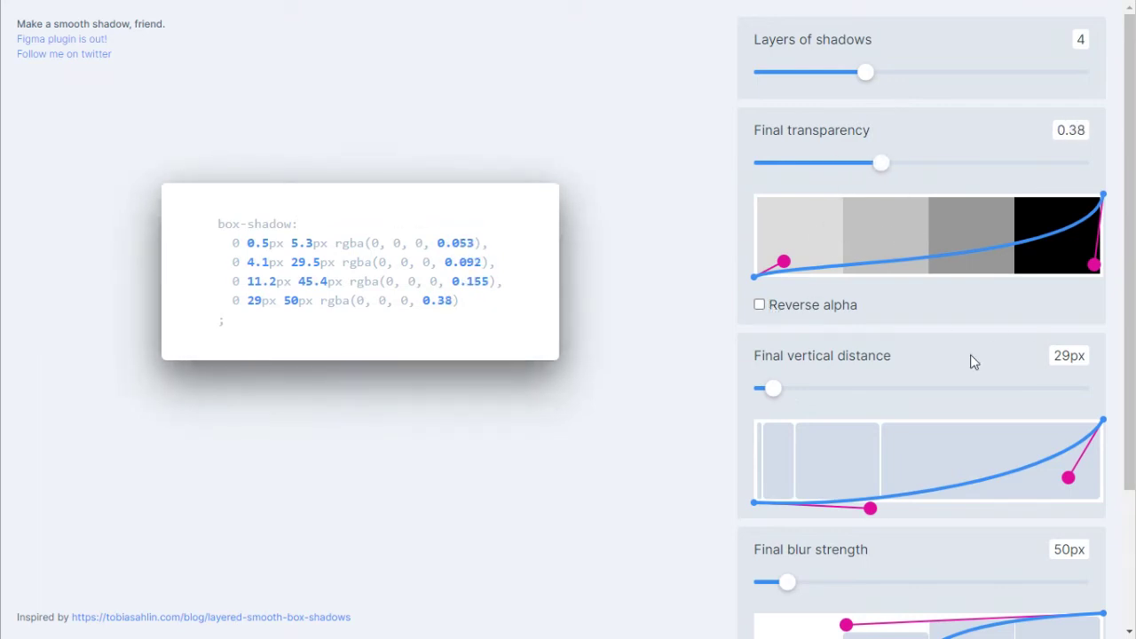
scroll(974, 361, down, 2)
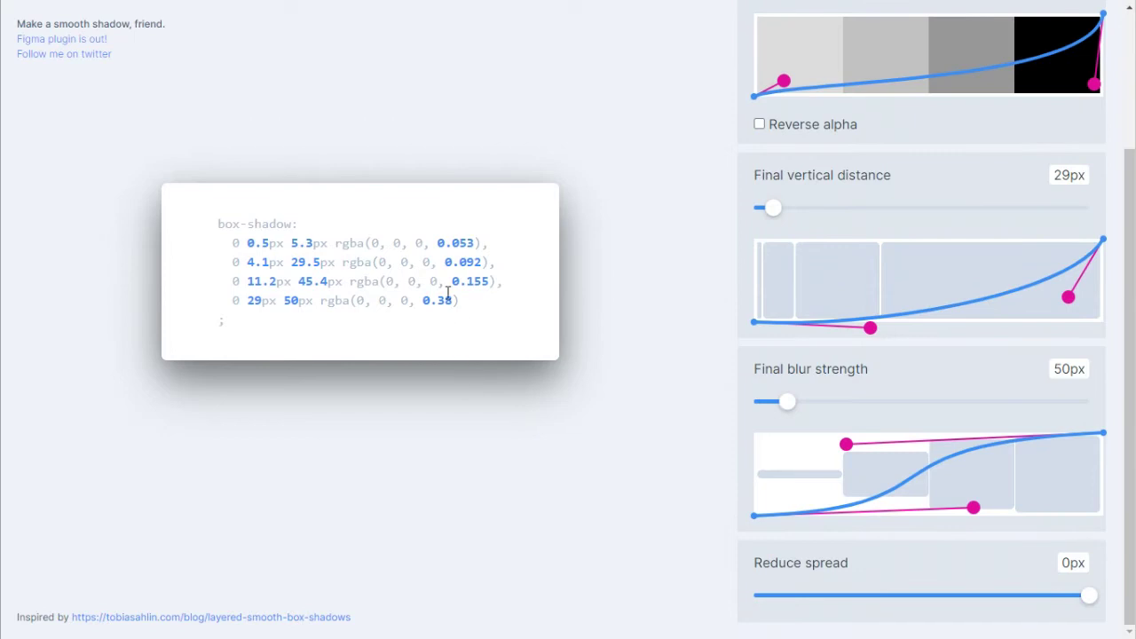
drag(418, 296, 218, 213)
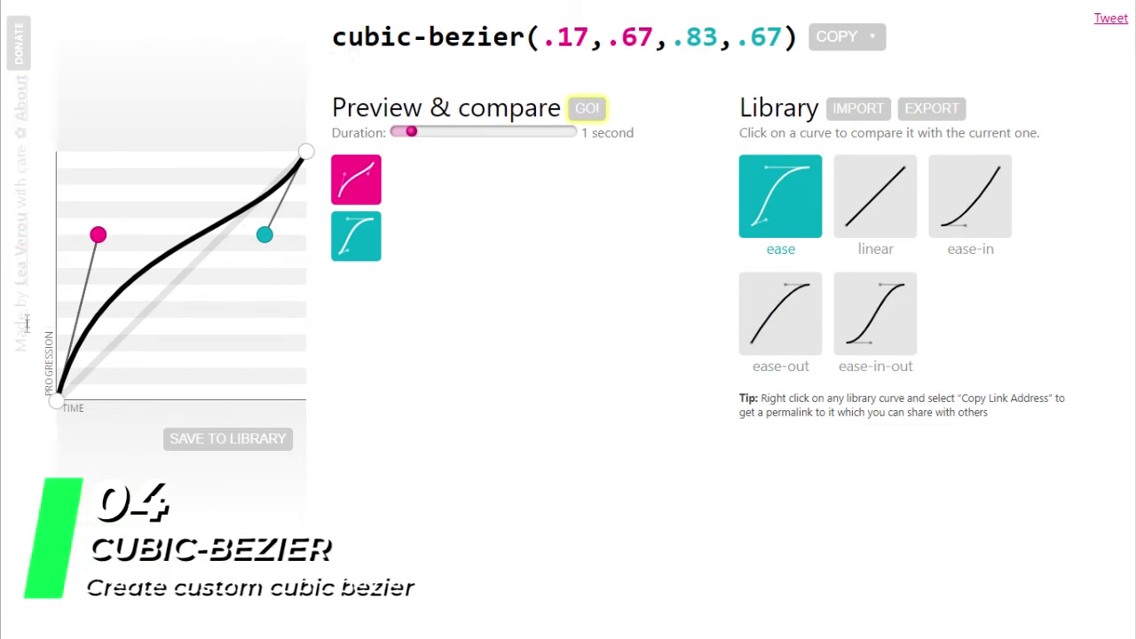
- Lengthen the preview to 1.5 seconds and compare the curve against ease-in, then ease-in-out
drag(413, 133, 427, 133)
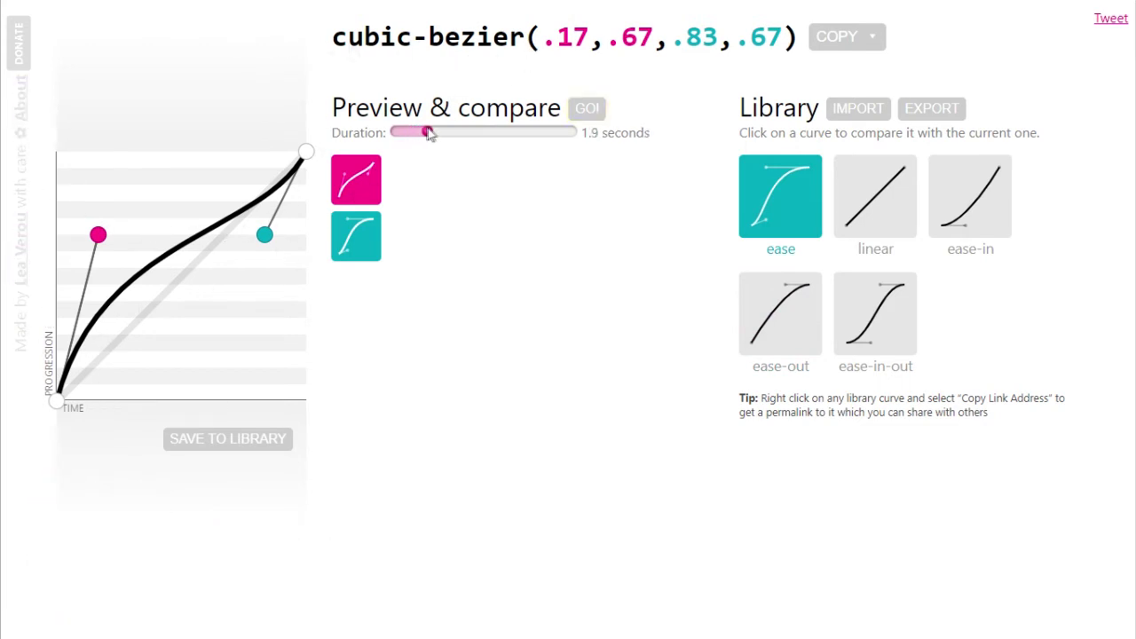
click(588, 108)
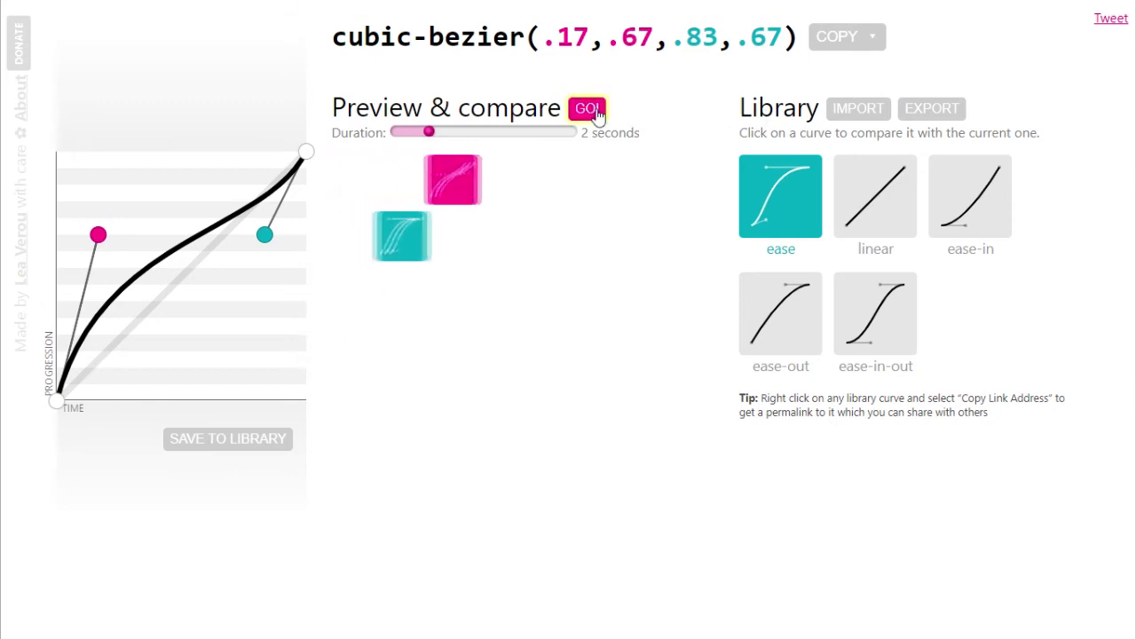
click(973, 218)
click(588, 110)
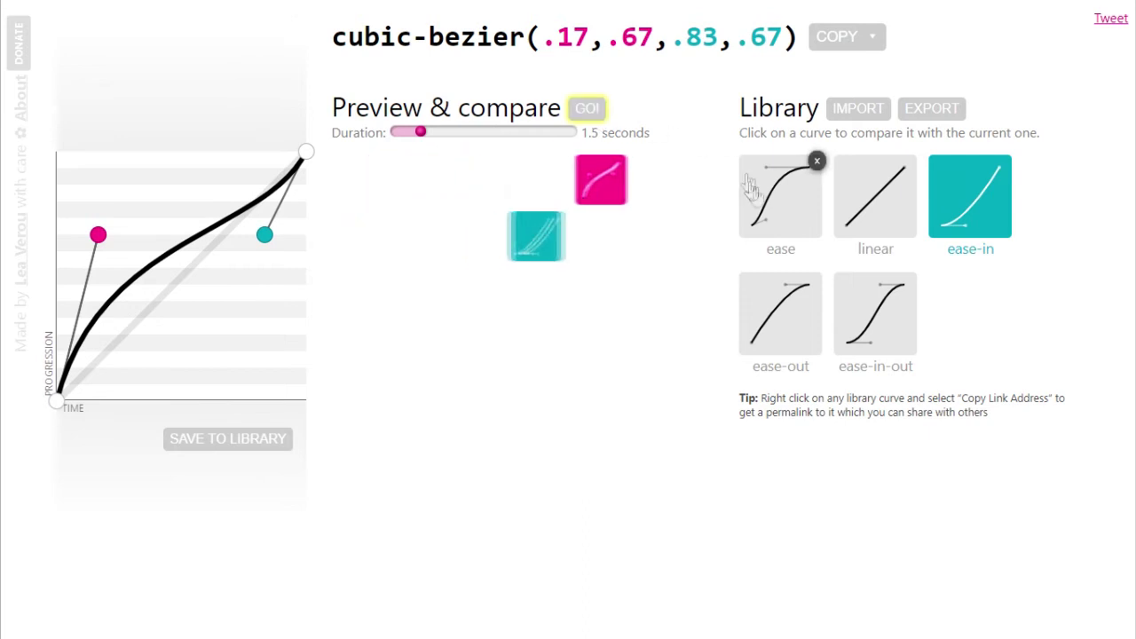
click(874, 313)
click(586, 108)
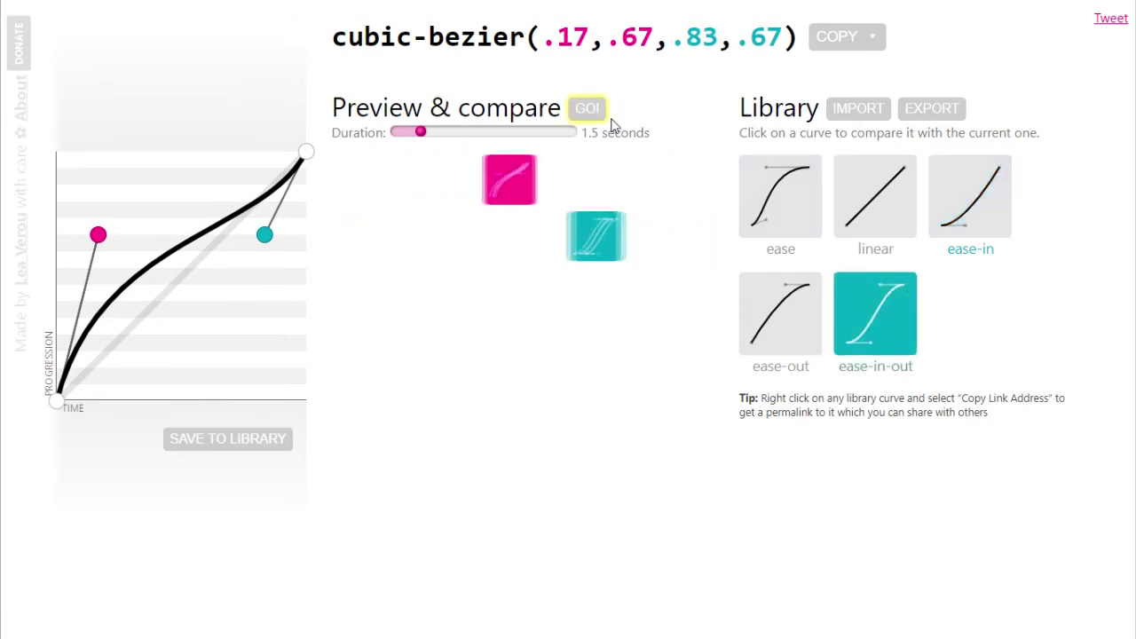
- Reshape the curve to cubic-bezier(.5,.42,.96,.28), replaying the preview after each change
drag(272, 241, 297, 326)
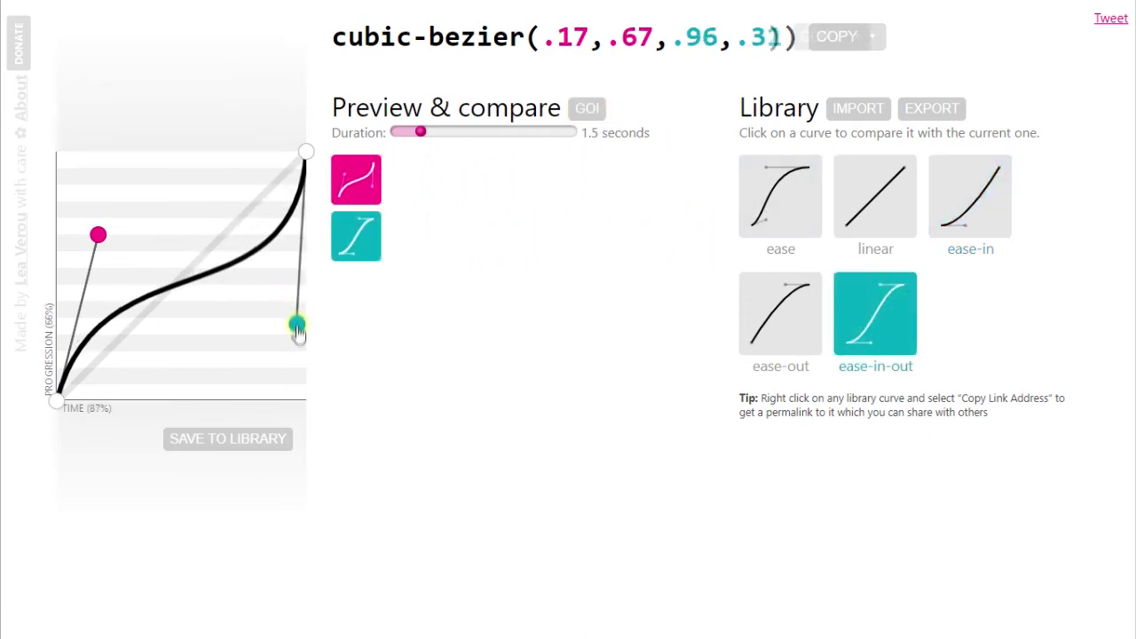
drag(89, 233, 66, 192)
click(593, 108)
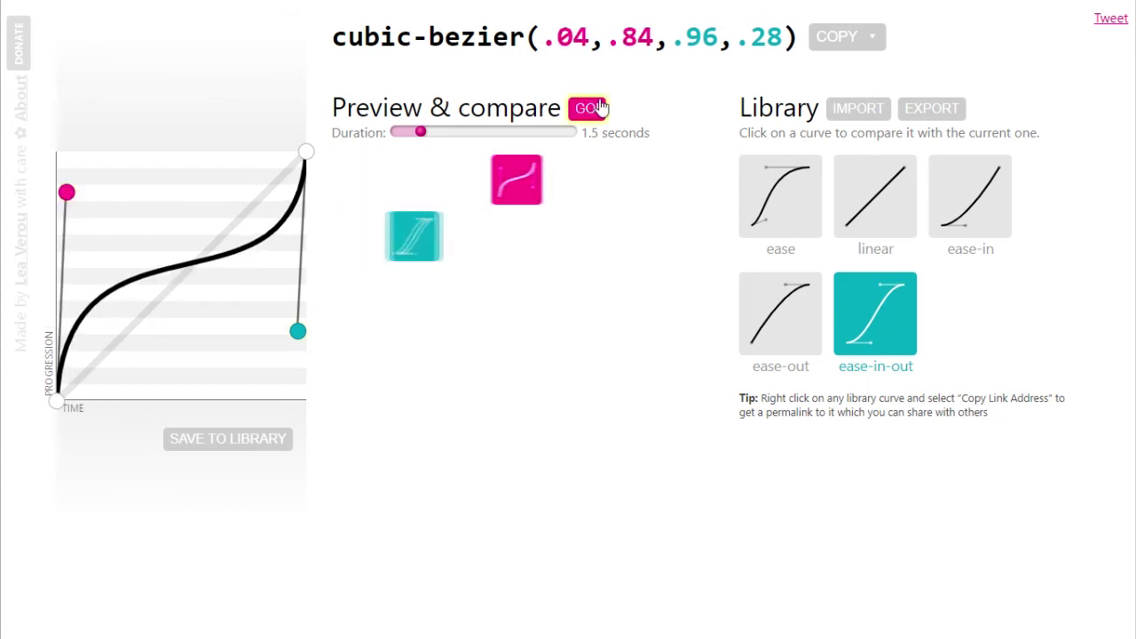
drag(67, 192, 184, 304)
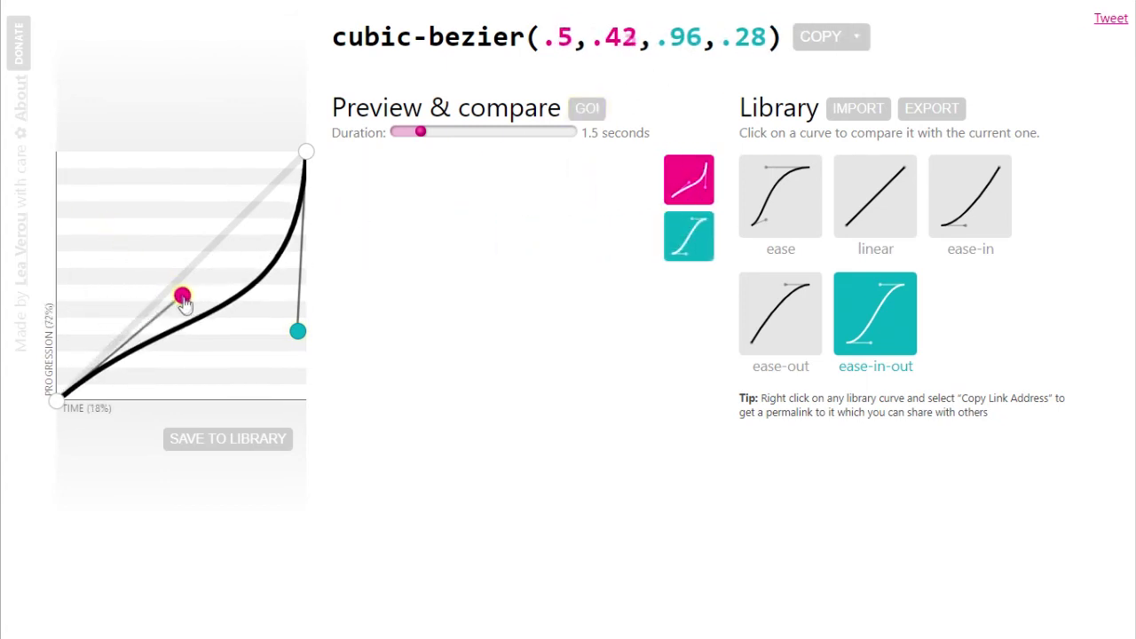
click(594, 109)
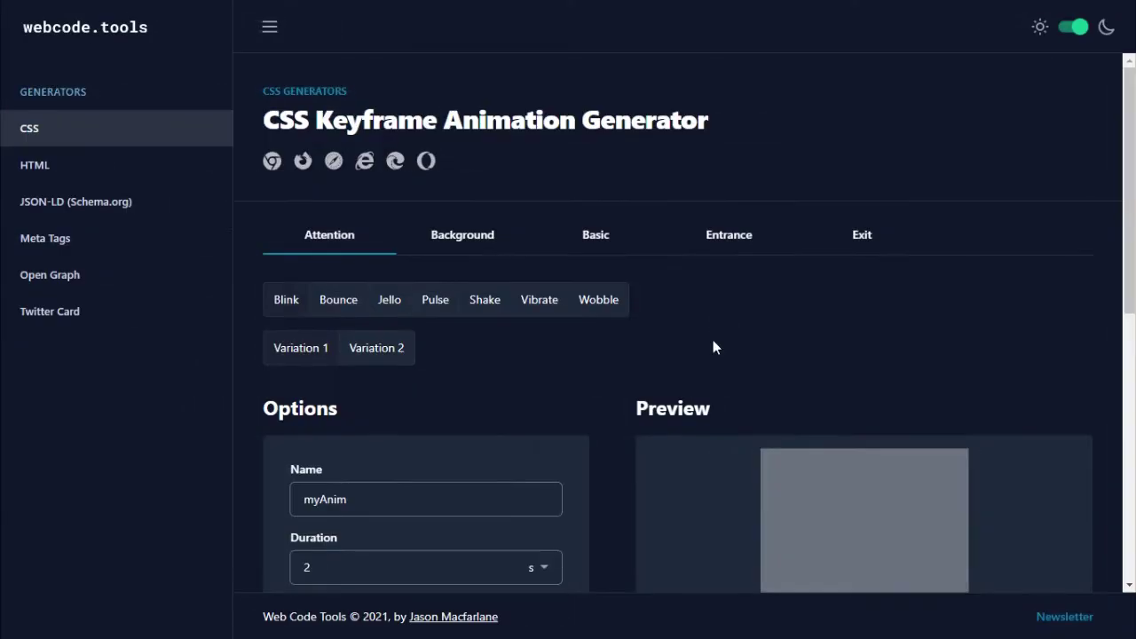
- Preview Bounce, Pulse, Shake and Wobble, then choose the Jello attention animation
scroll(653, 282, down, 2)
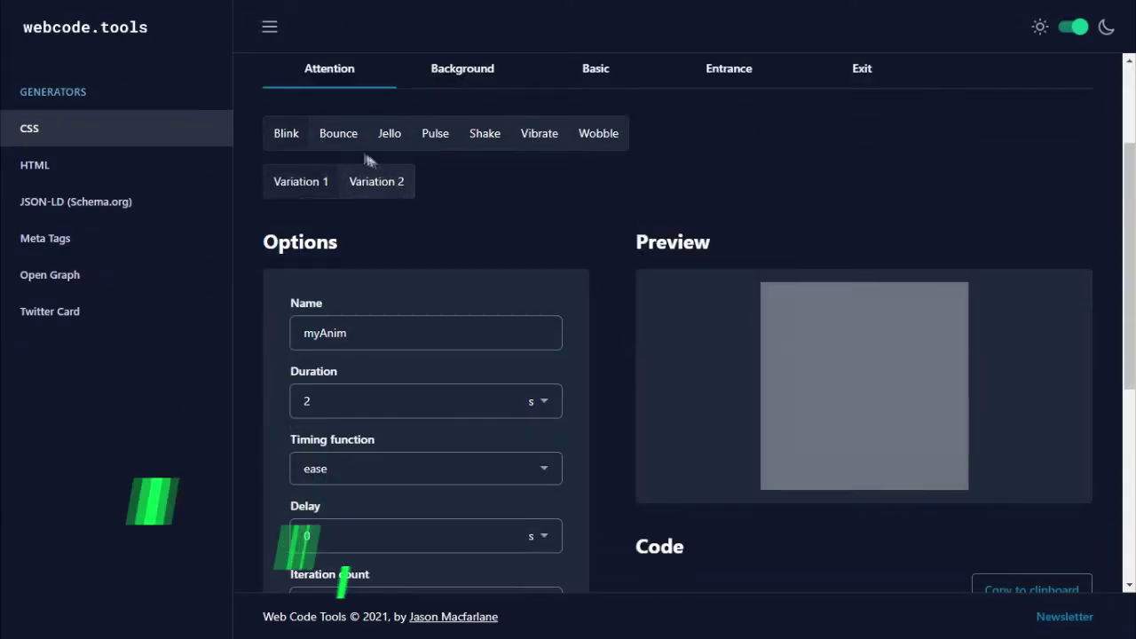
click(354, 142)
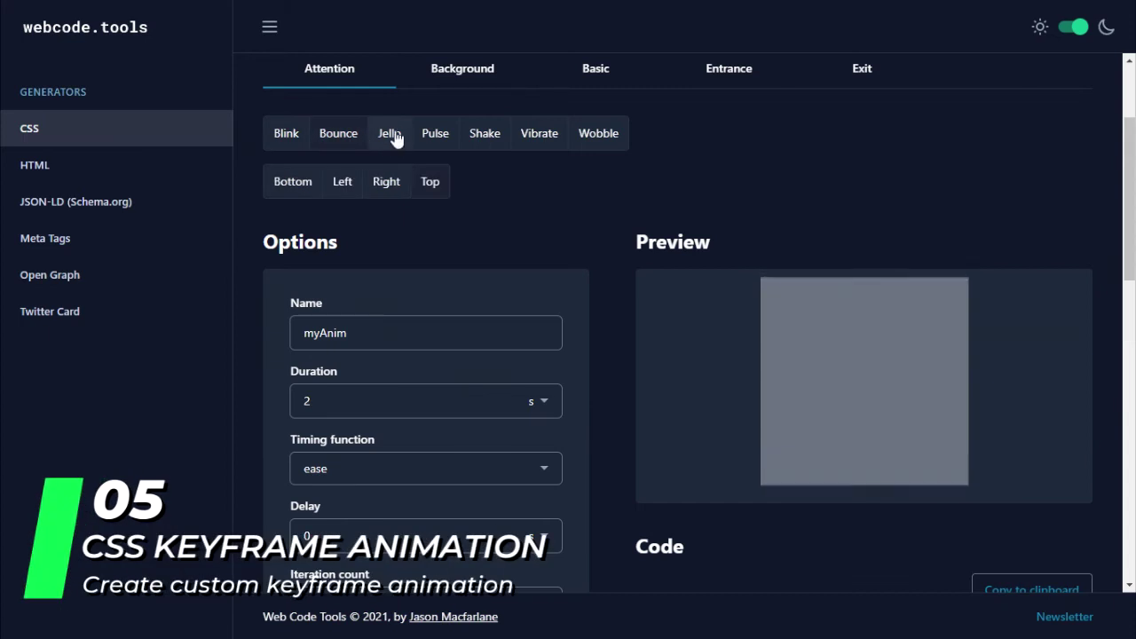
click(437, 139)
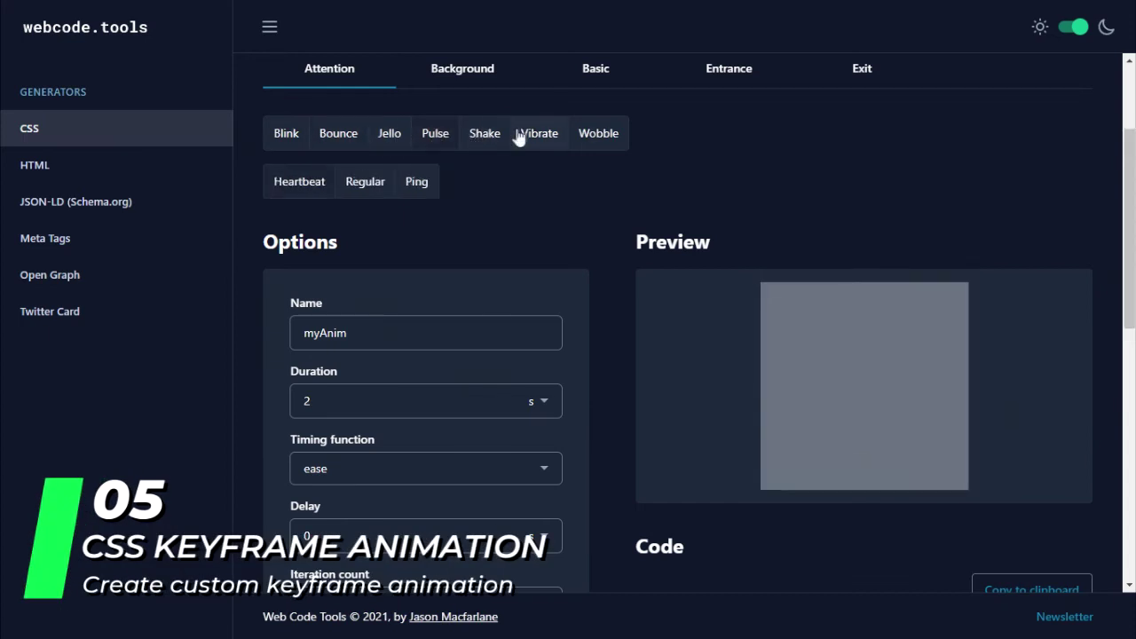
click(485, 137)
click(616, 145)
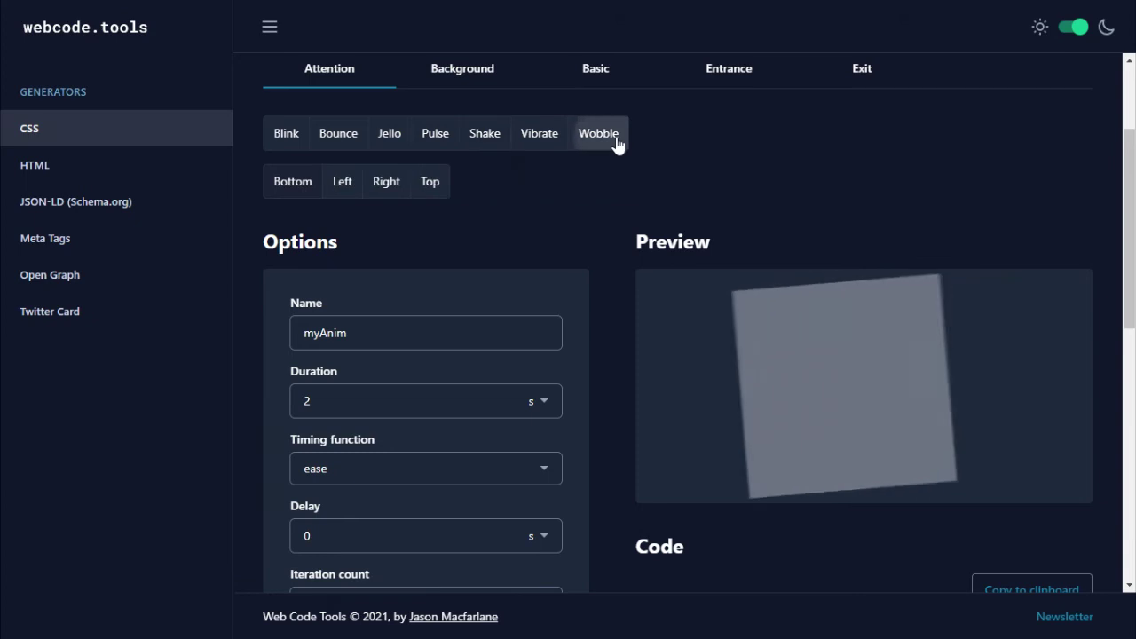
click(399, 138)
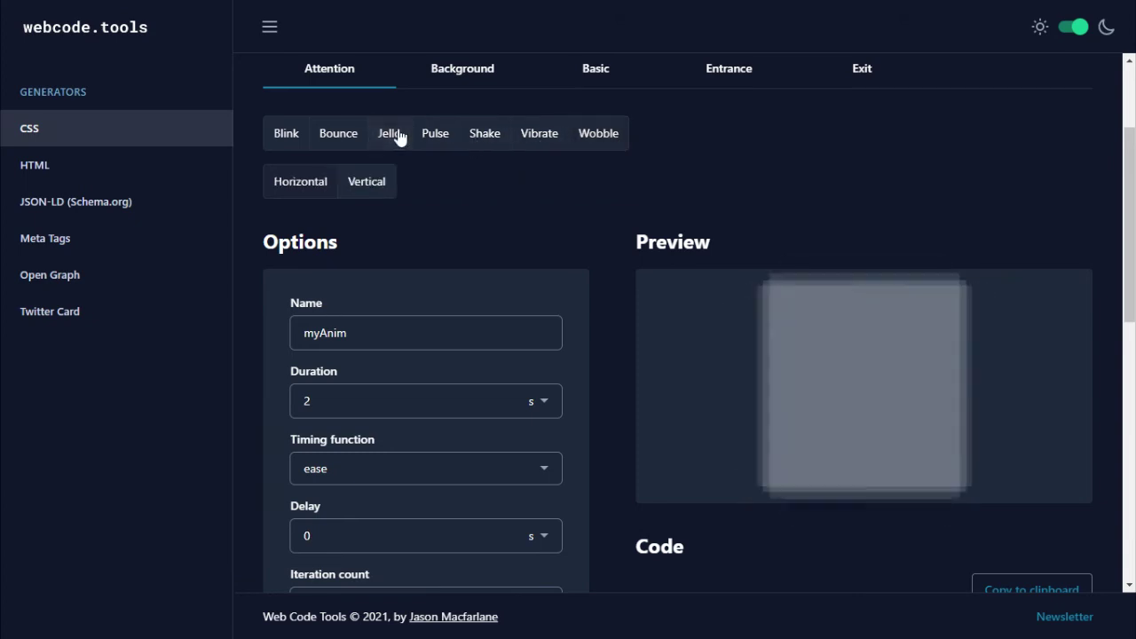
- Scroll through the generated 2s myAnim keyframe CSS code
scroll(527, 240, down, 3)
scroll(590, 279, down, 2)
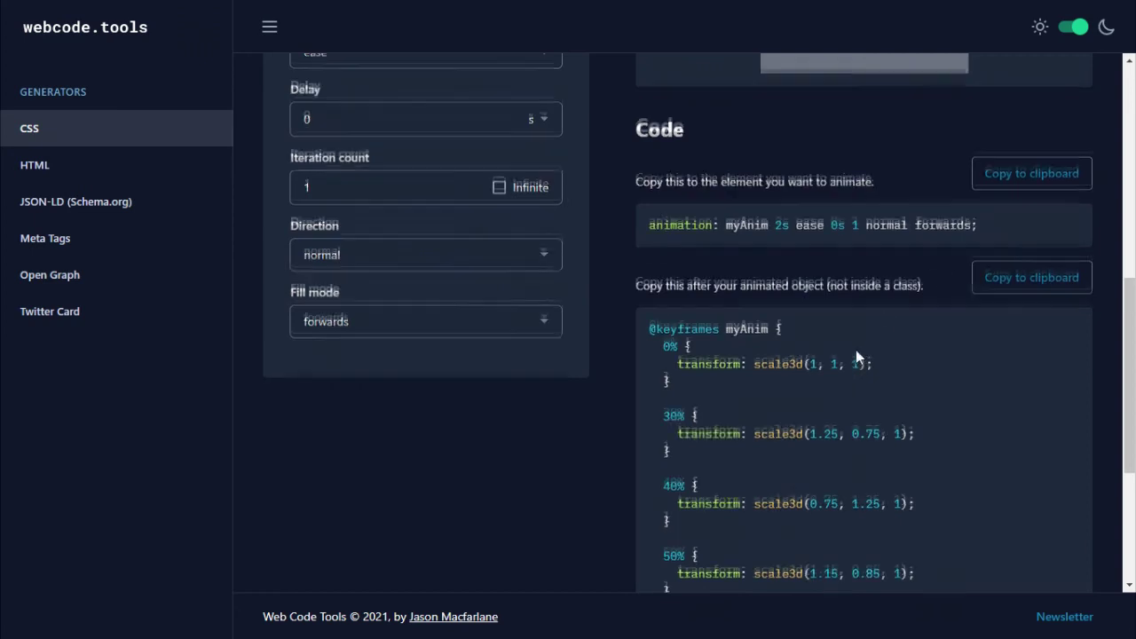
scroll(746, 344, down, 3)
scroll(526, 403, up, 4)
scroll(413, 386, up, 1)
scroll(581, 381, up, 3)
scroll(639, 328, up, 3)
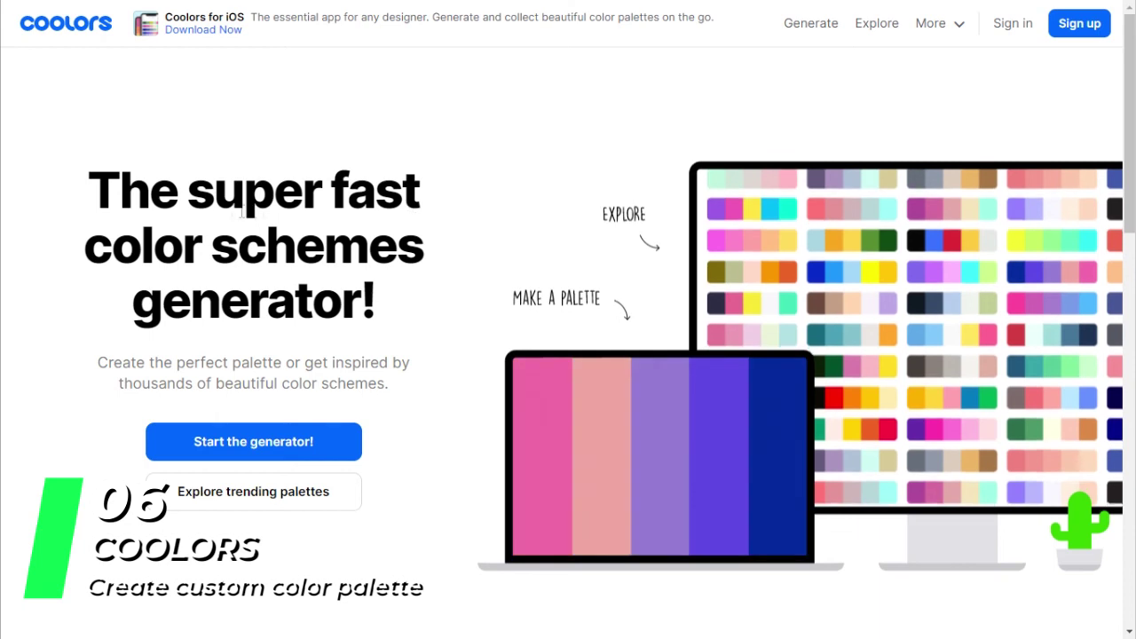
- Highlight the Coolors home page headline, then clear the selection
double_click(133, 190)
drag(213, 229, 377, 307)
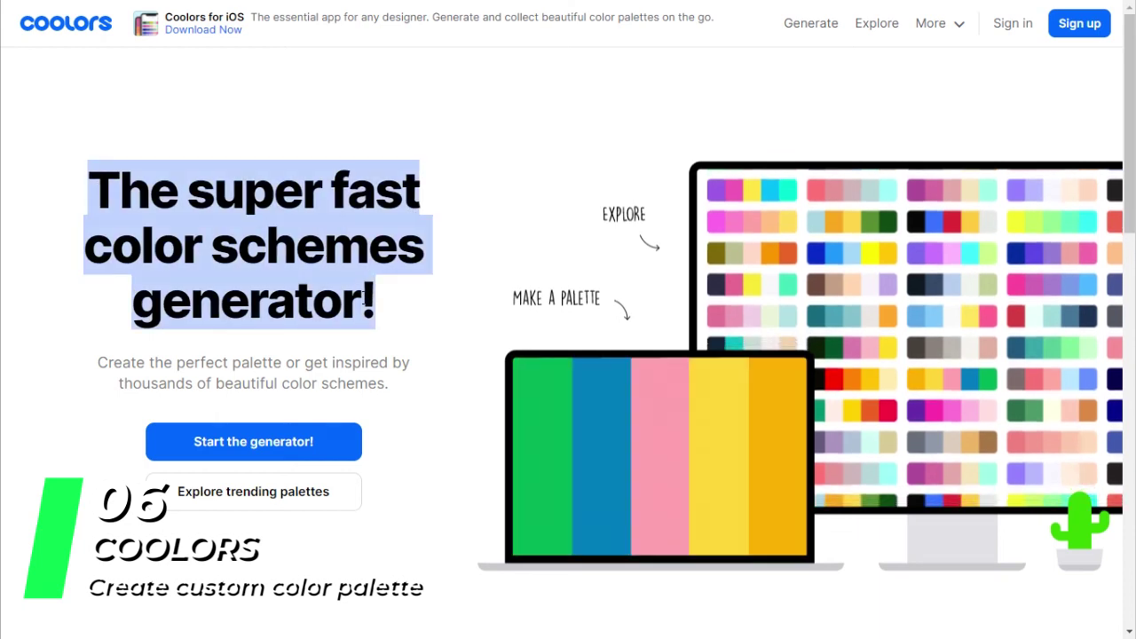
click(257, 404)
- Launch the palette generator, dismiss the welcome dialog and hide both sponsored ads
click(211, 450)
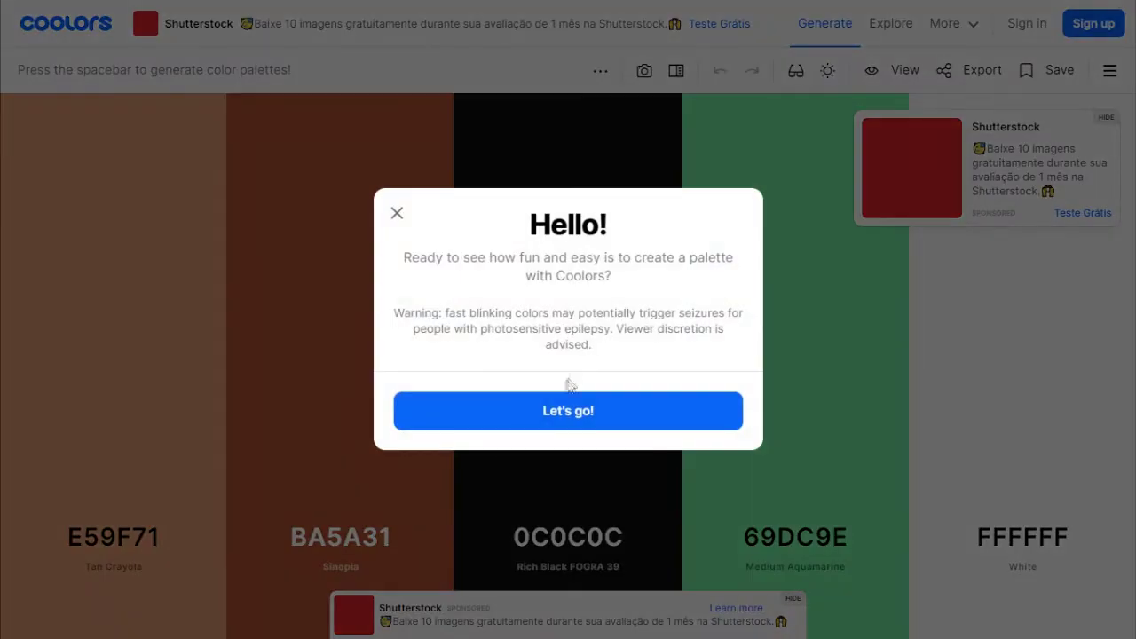
click(397, 213)
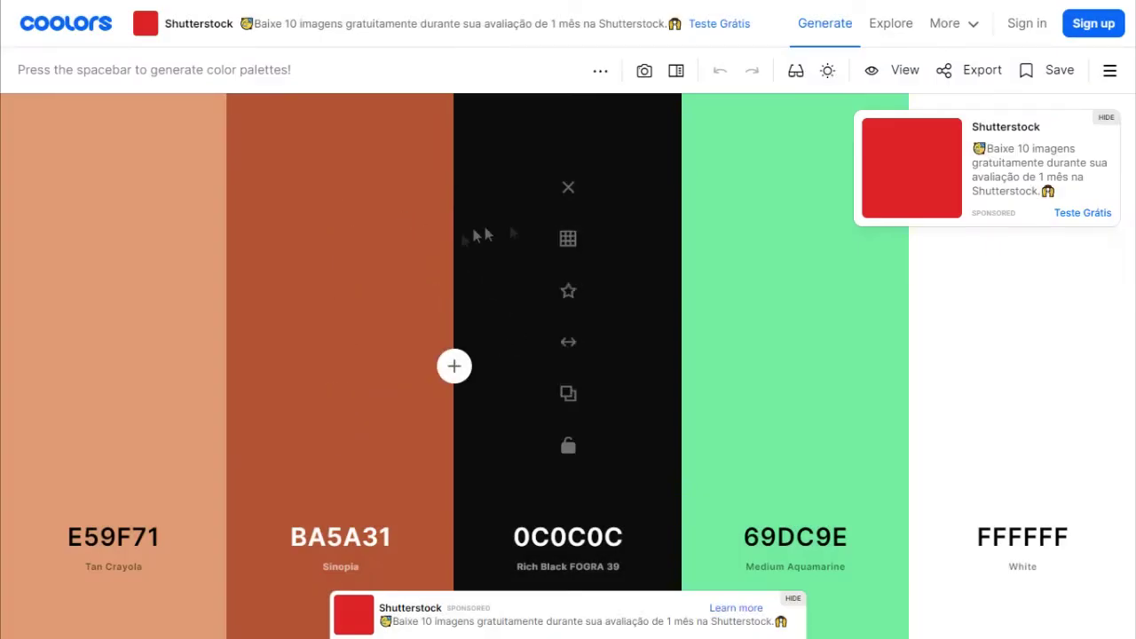
click(1104, 120)
click(793, 599)
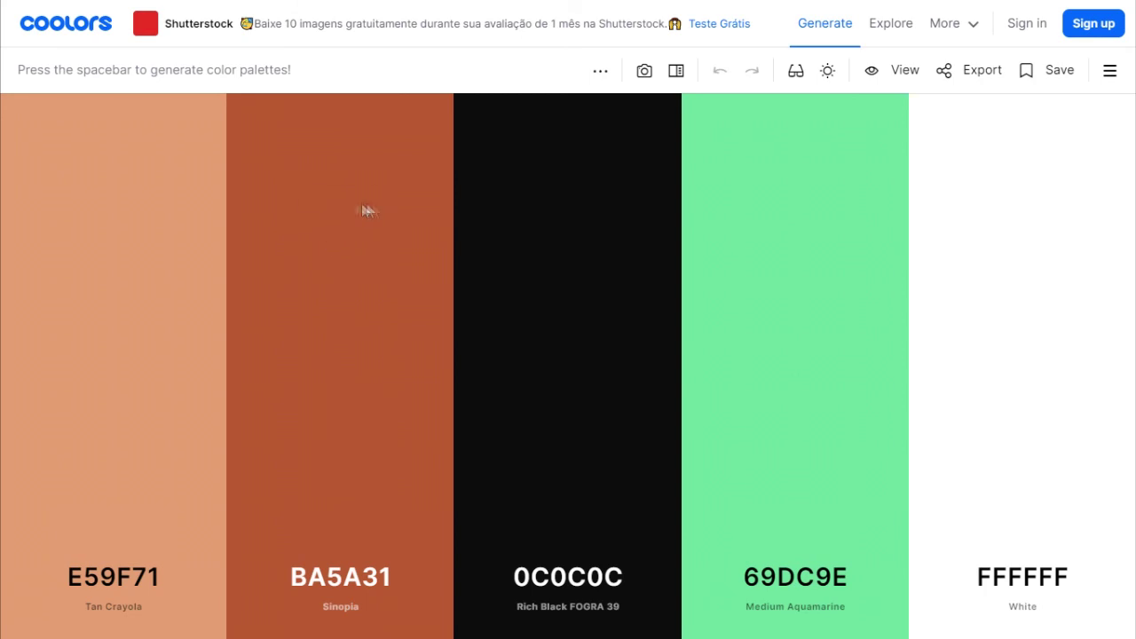
- Generate two new palettes and copy the 09E85E hex code
key(space)
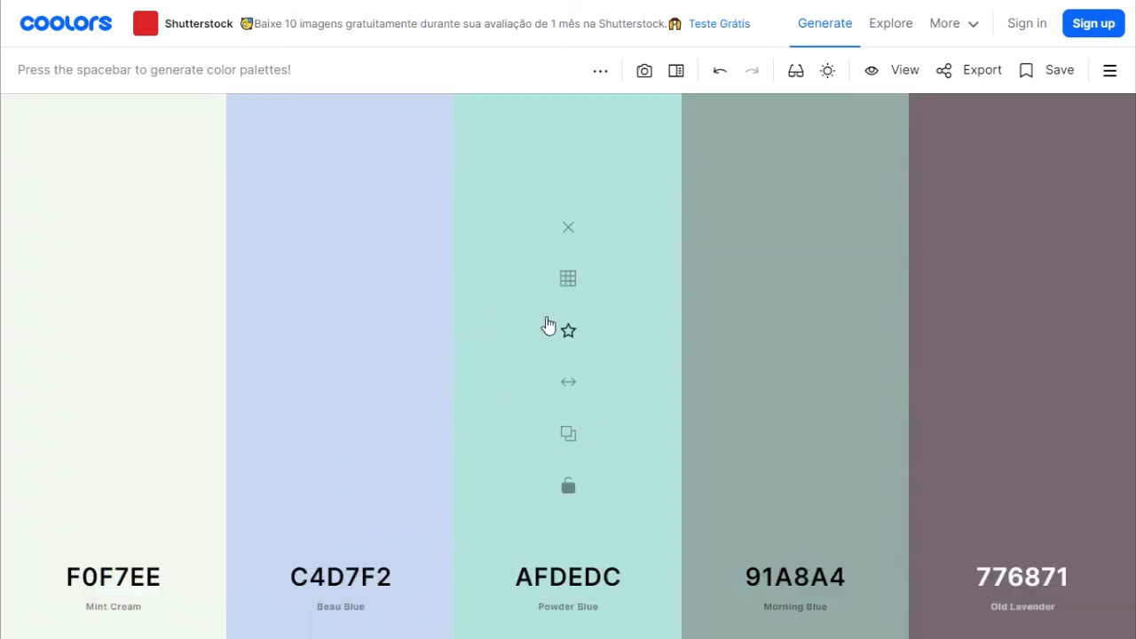
key(space)
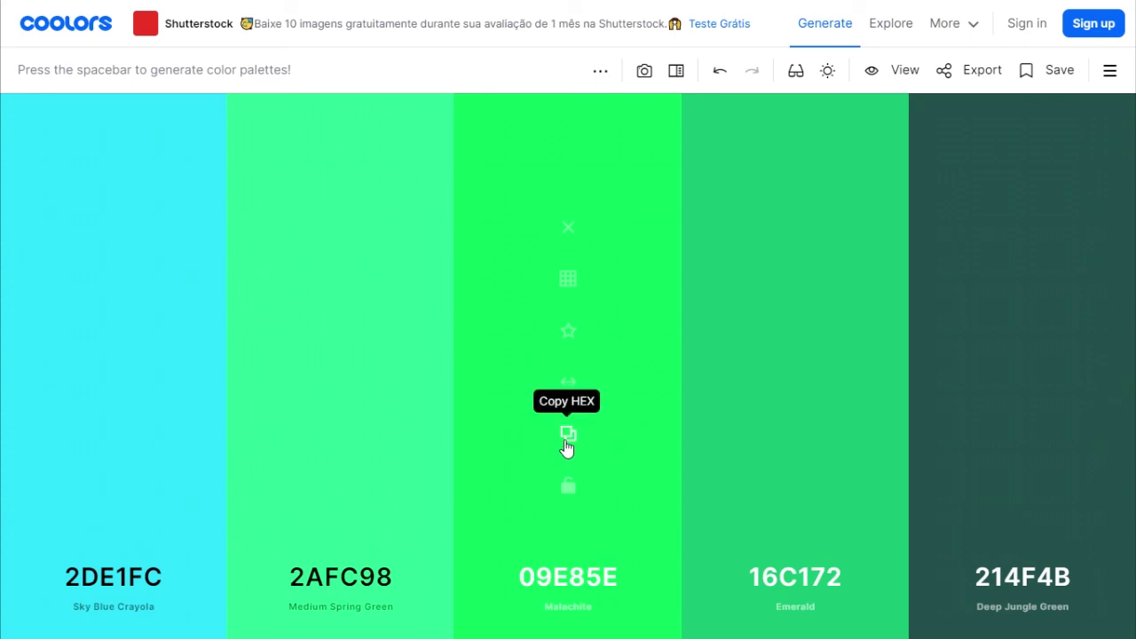
click(567, 439)
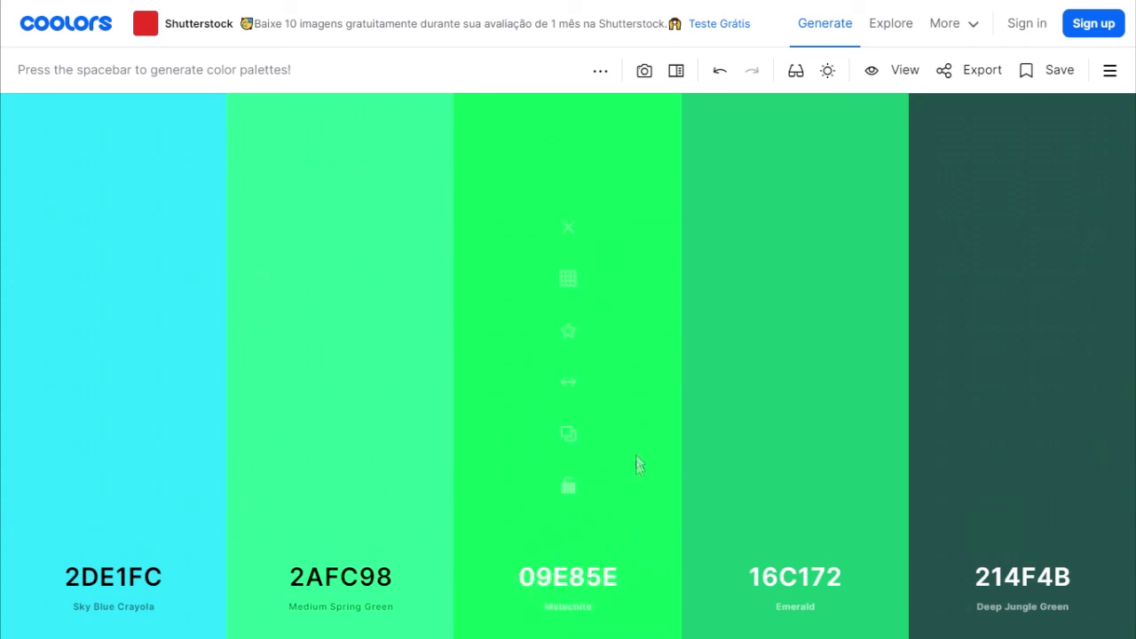
- Generate three more palettes, ending on 000000, 92DCE5, EEE5E9, 7C7C7C and D64933
key(space)
key(space)
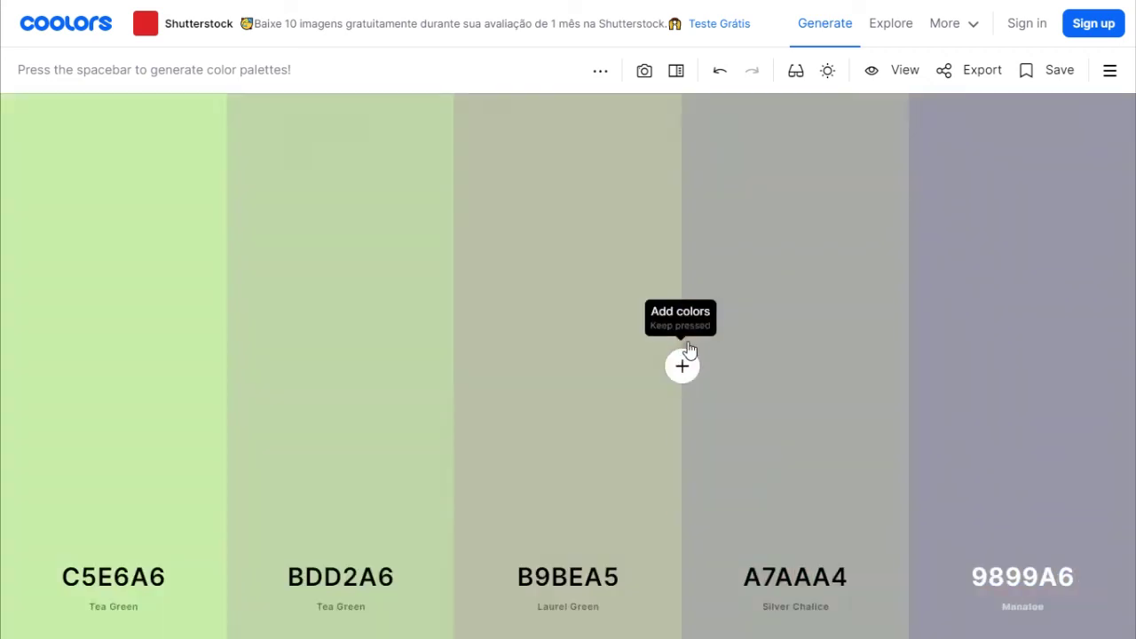
key(space)
key(space)
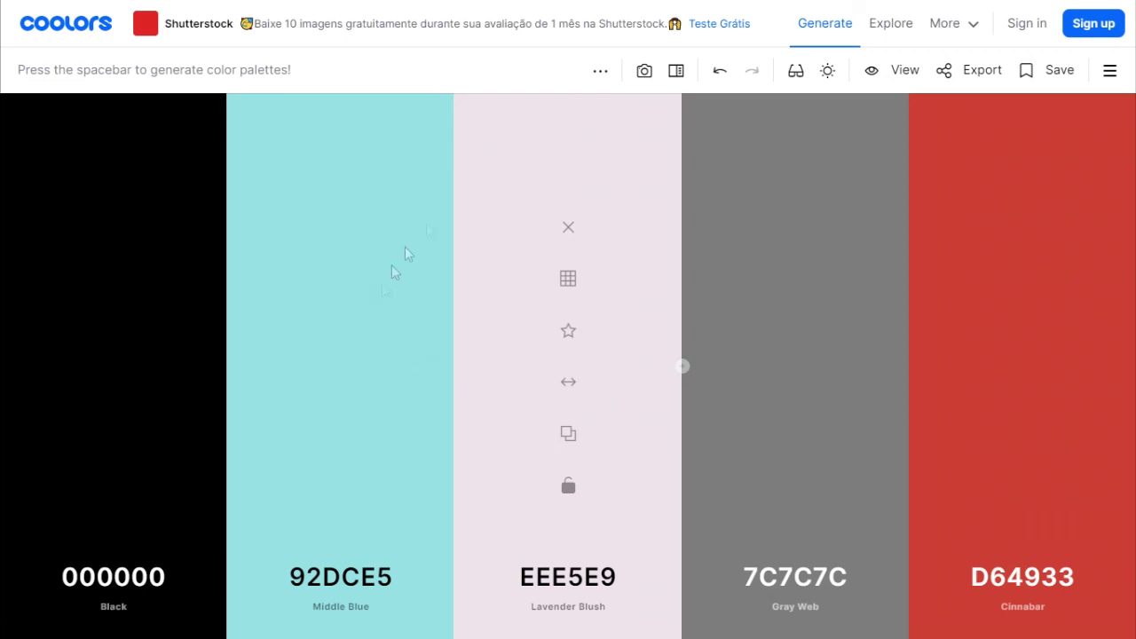
key(space)
key(space)
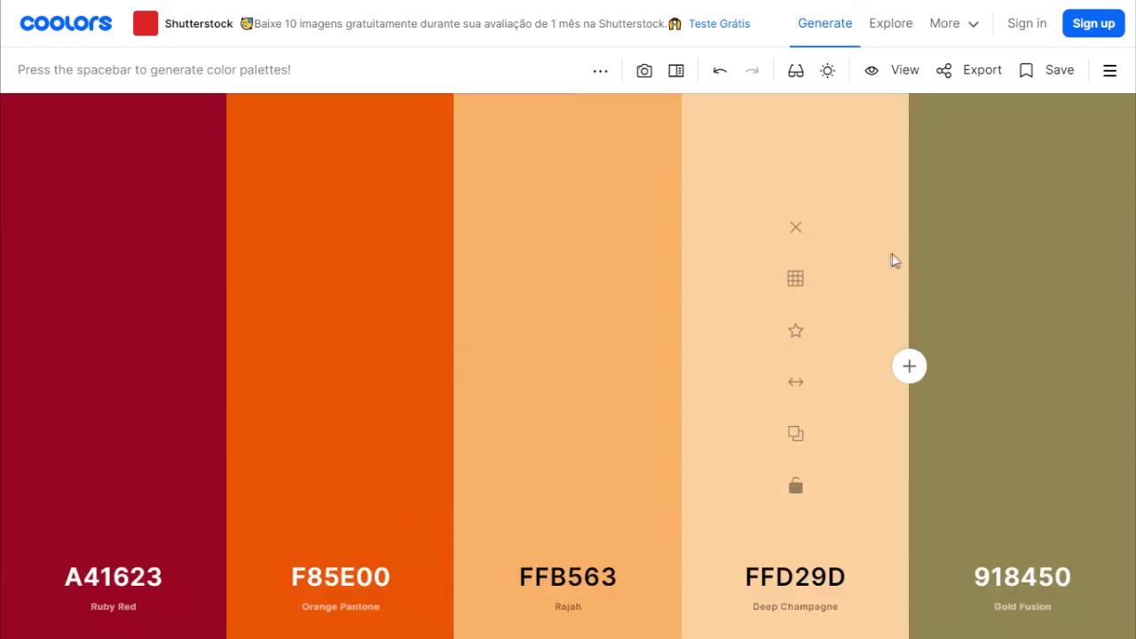